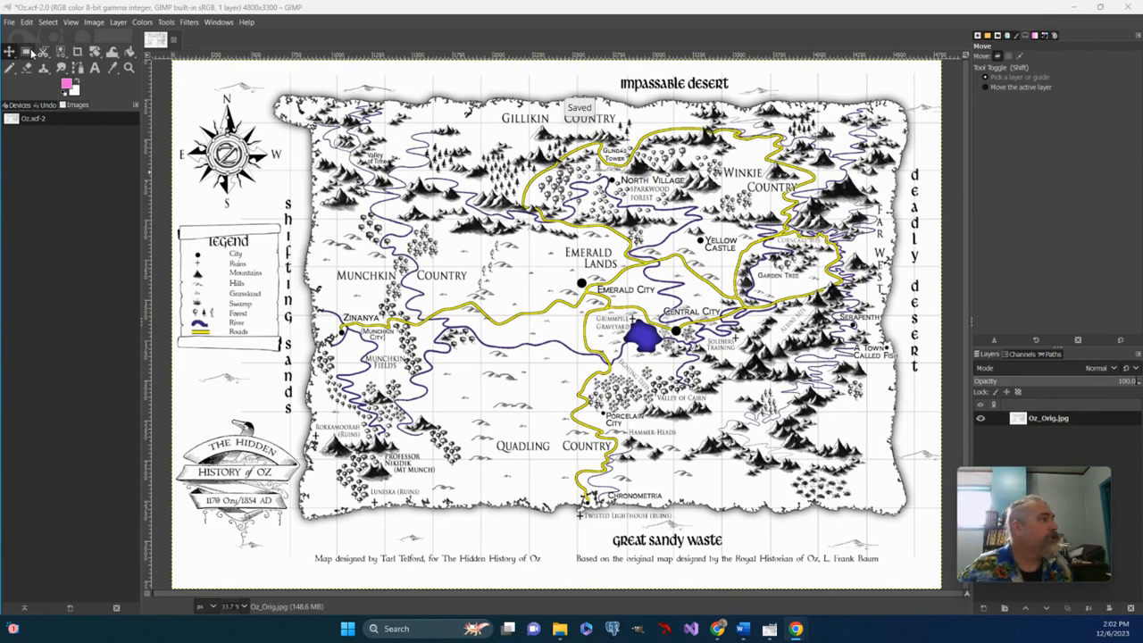
- Delete the legend scroll and the remaining Shifting Sands lettering beside the map's west edge using rectangular selections
{"action": "left_click", "coordinate": [26, 52]}
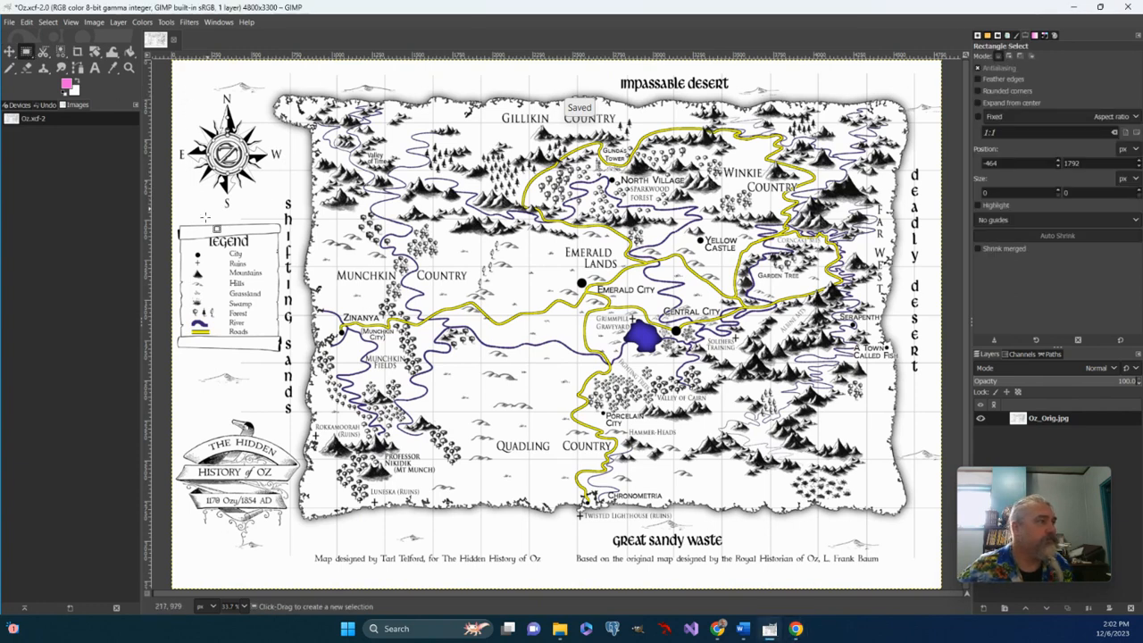
{"action": "left_click_drag", "start_coordinate": [175, 211], "coordinate": [300, 359]}
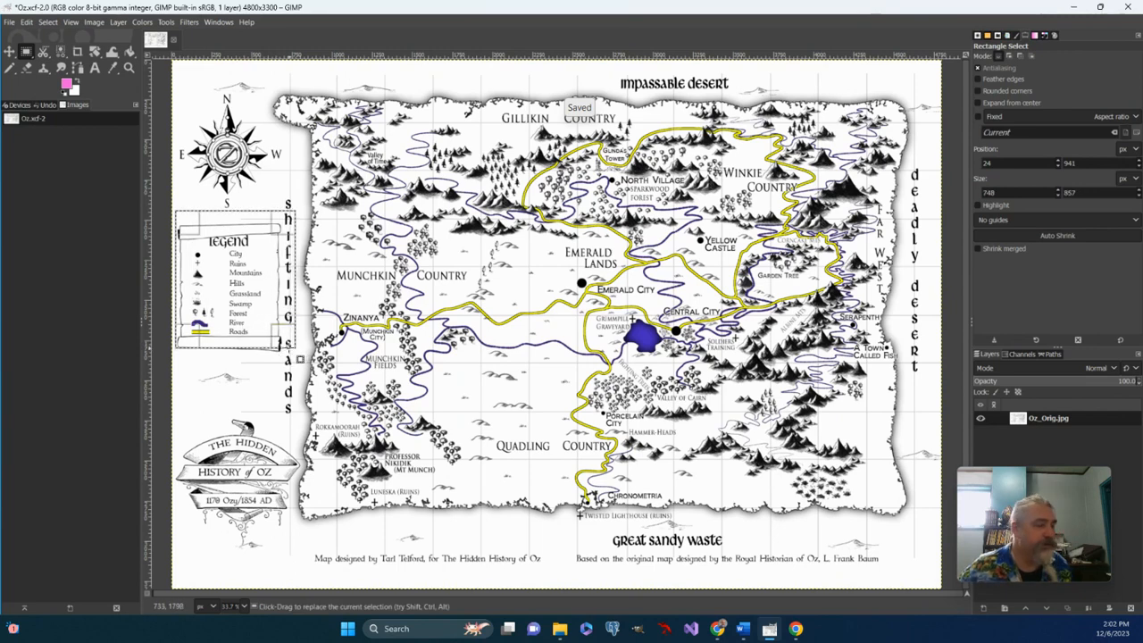
{"action": "key", "text": "Delete"}
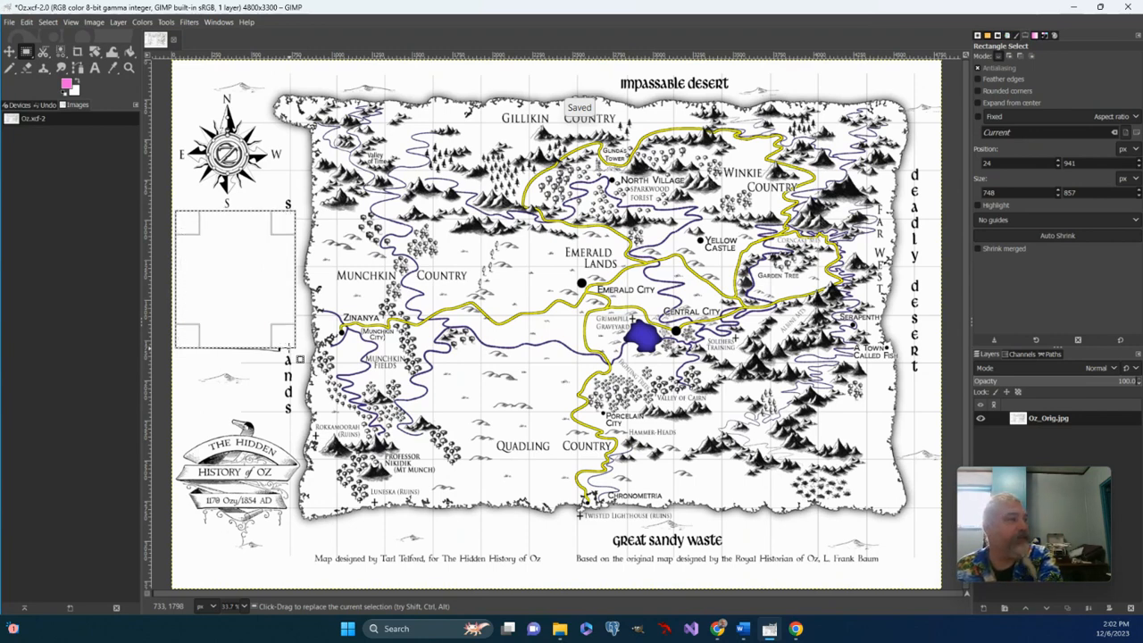
{"action": "left_click_drag", "start_coordinate": [268, 178], "coordinate": [300, 426]}
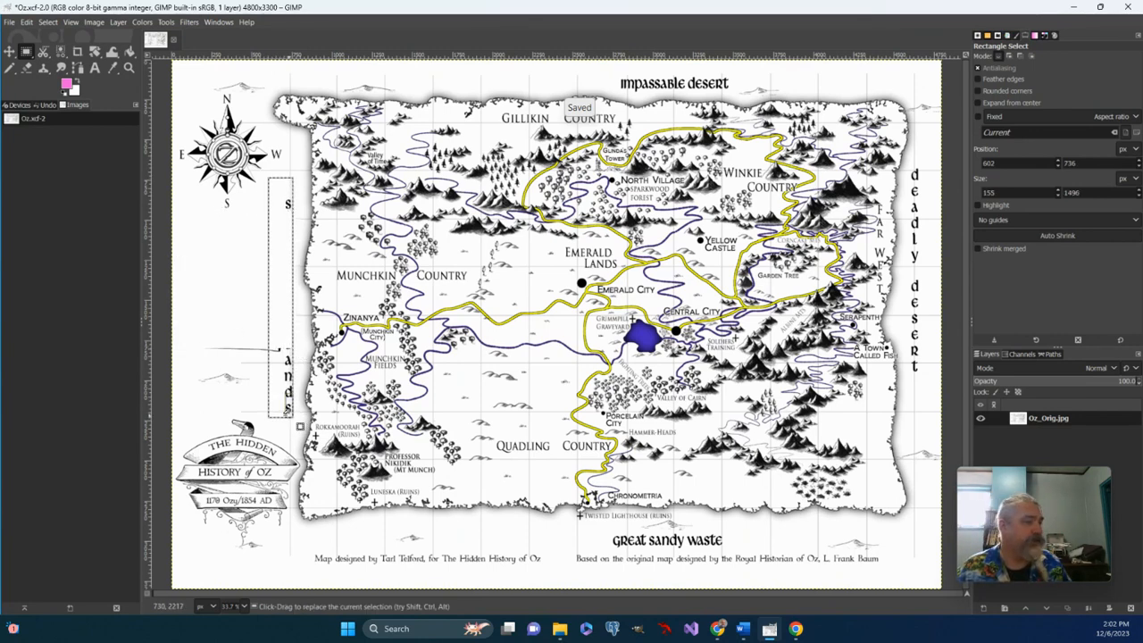
{"action": "key", "text": "Delete"}
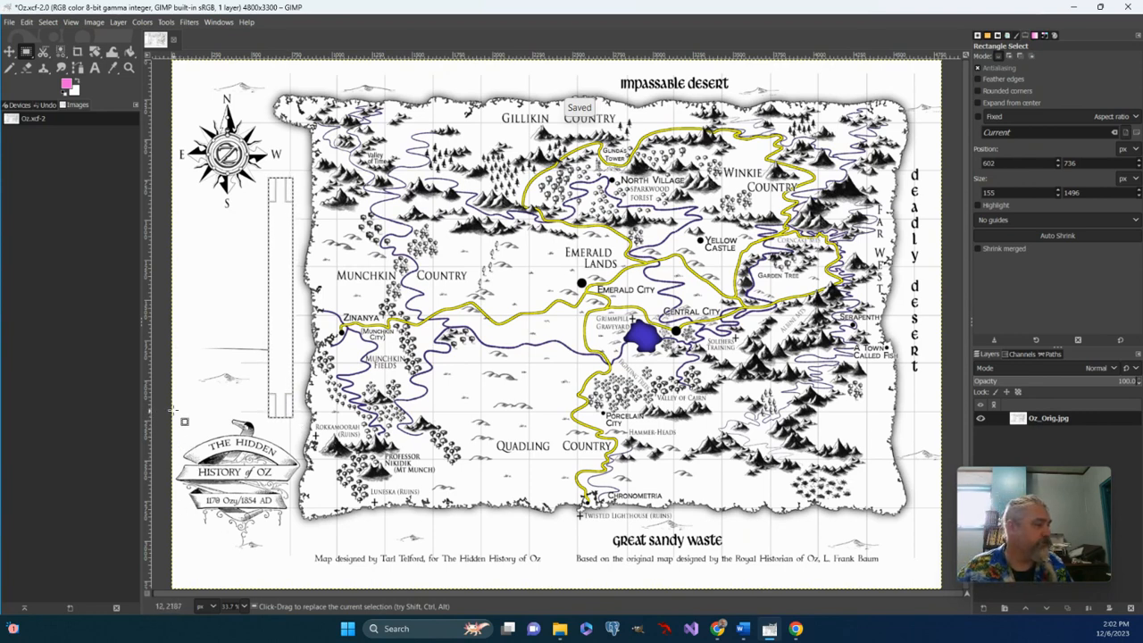
- Delete the Hidden History of Oz title banner and the leftover line from the legend scroll using rectangular selections
{"action": "left_click_drag", "start_coordinate": [174, 412], "coordinate": [294, 538]}
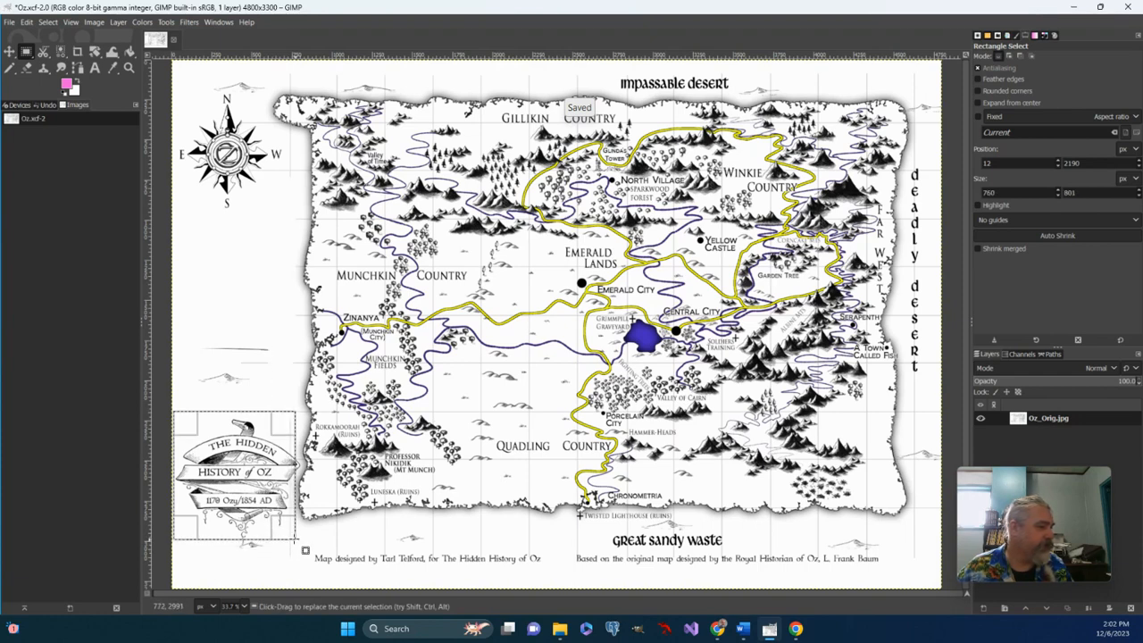
{"action": "key", "text": "Delete"}
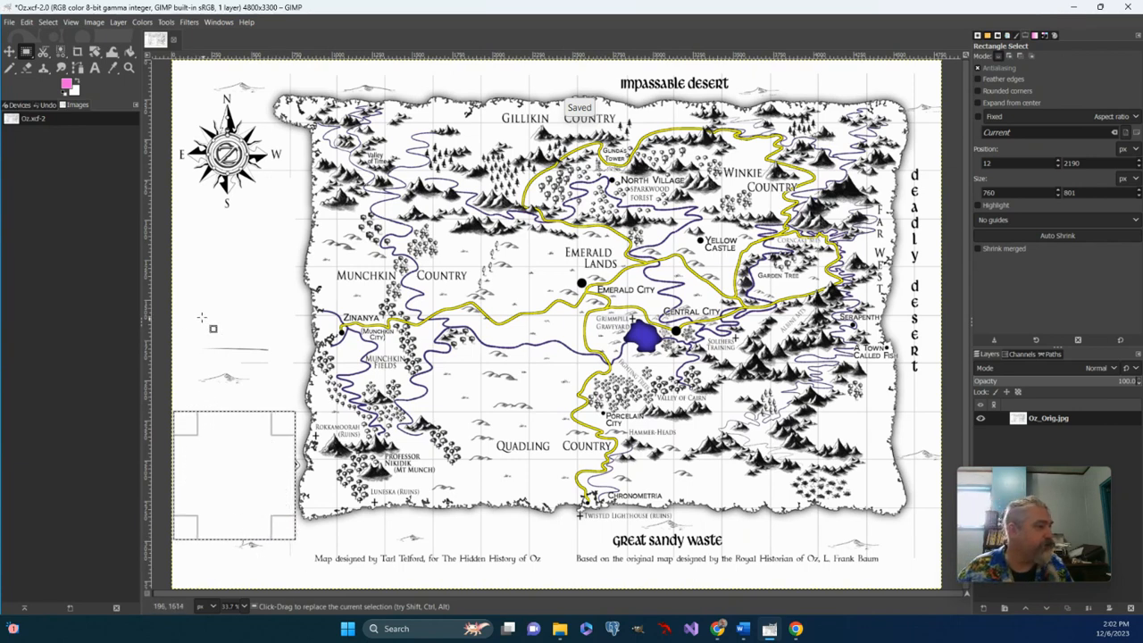
{"action": "left_click_drag", "start_coordinate": [187, 328], "coordinate": [302, 367]}
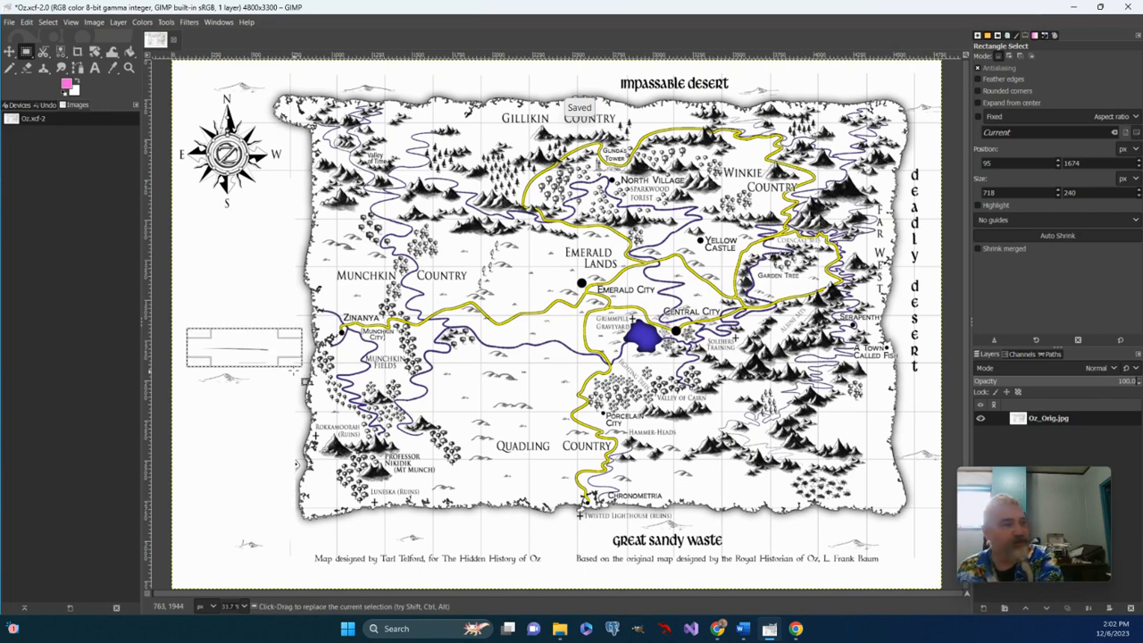
{"action": "key", "text": "Delete"}
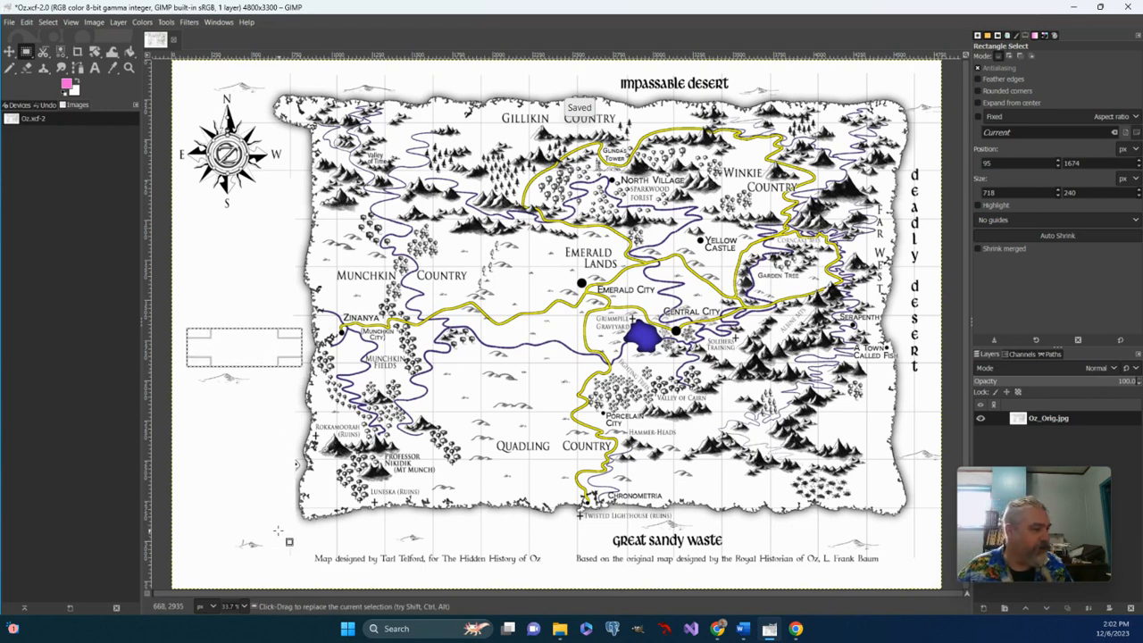
- Delete both credit lines below the map, the map designer's credit and the original-map credit
{"action": "left_click_drag", "start_coordinate": [279, 531], "coordinate": [380, 569]}
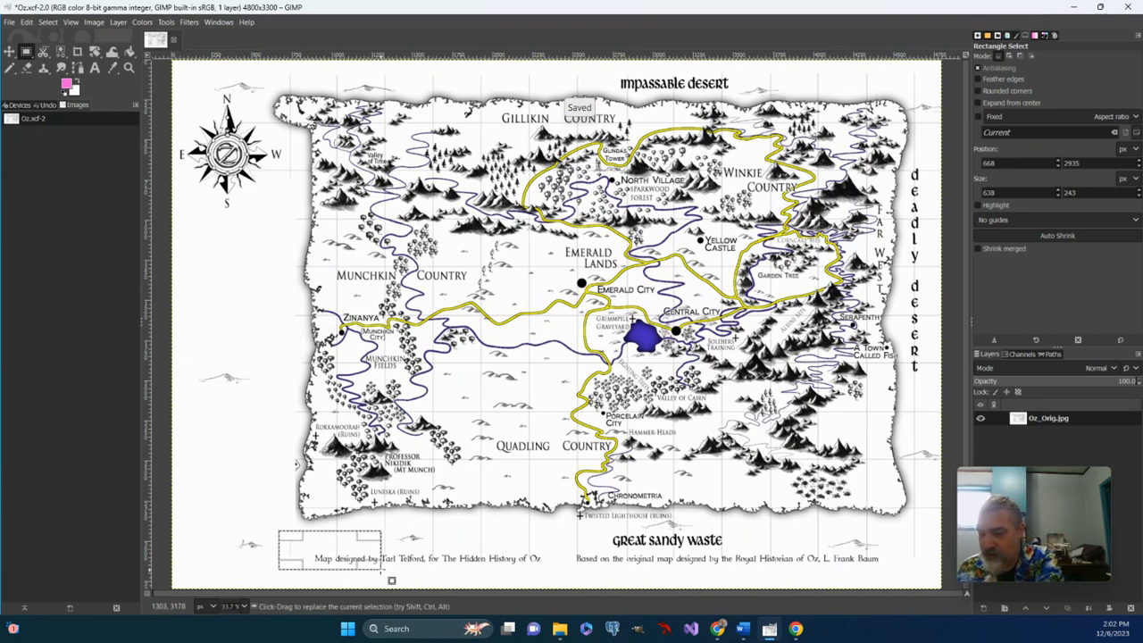
{"action": "key", "text": "Delete"}
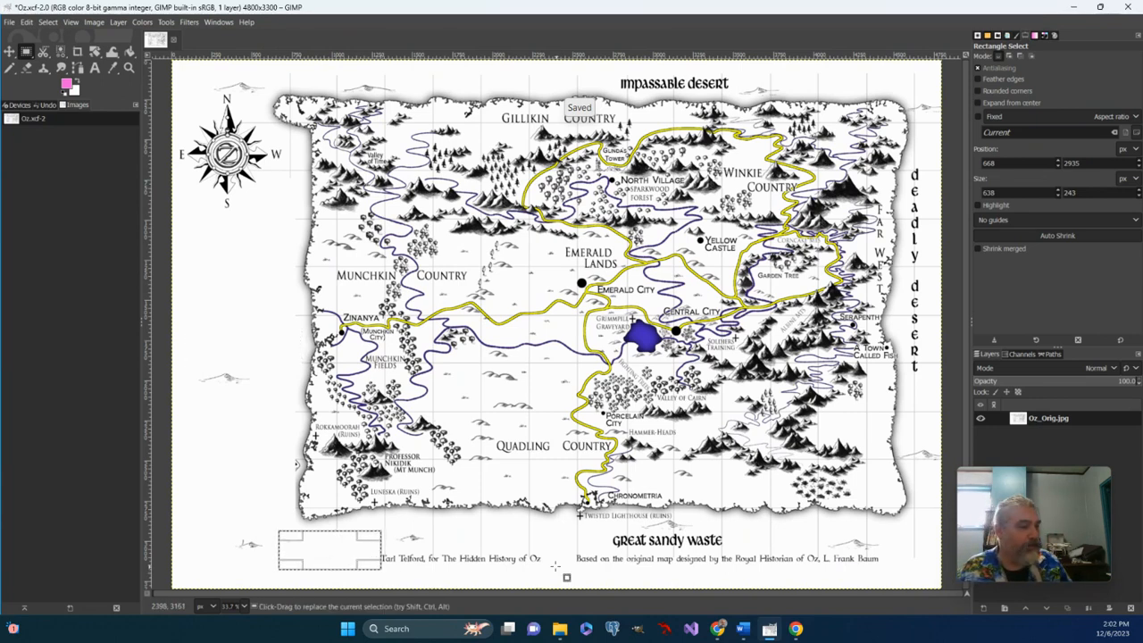
{"action": "left_click_drag", "start_coordinate": [551, 571], "coordinate": [362, 545]}
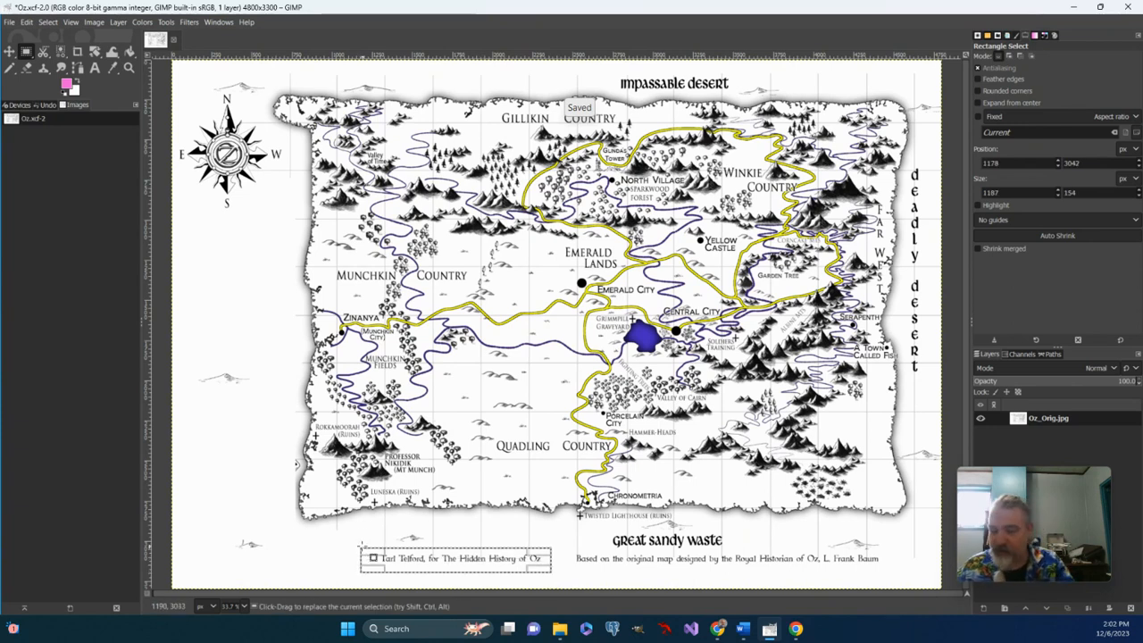
{"action": "key", "text": "Delete"}
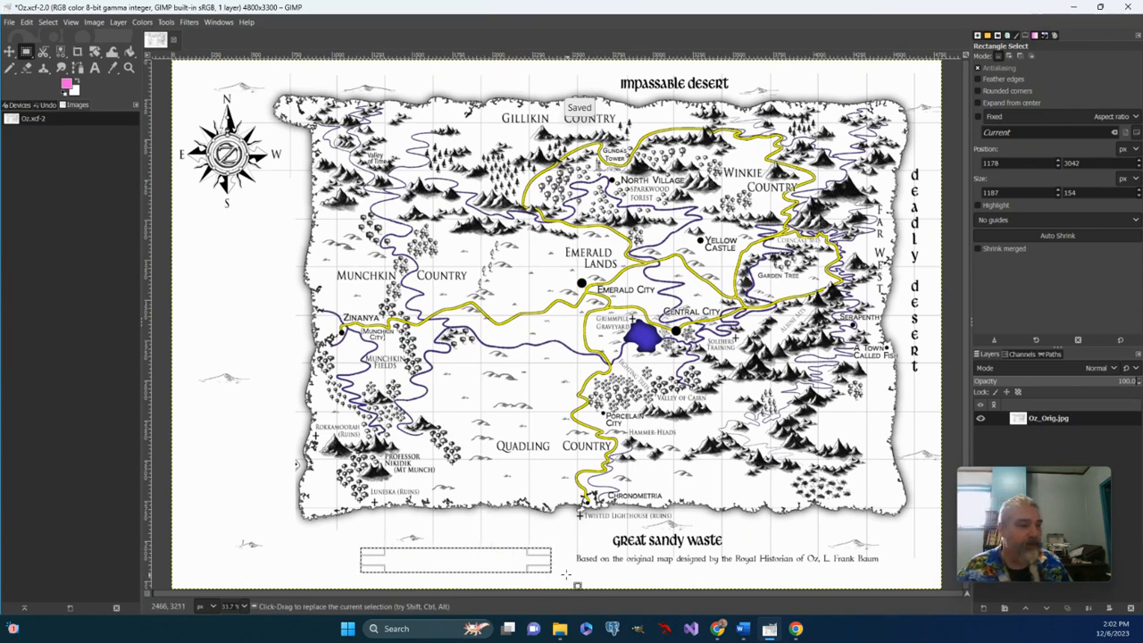
{"action": "left_click_drag", "start_coordinate": [563, 575], "coordinate": [887, 552]}
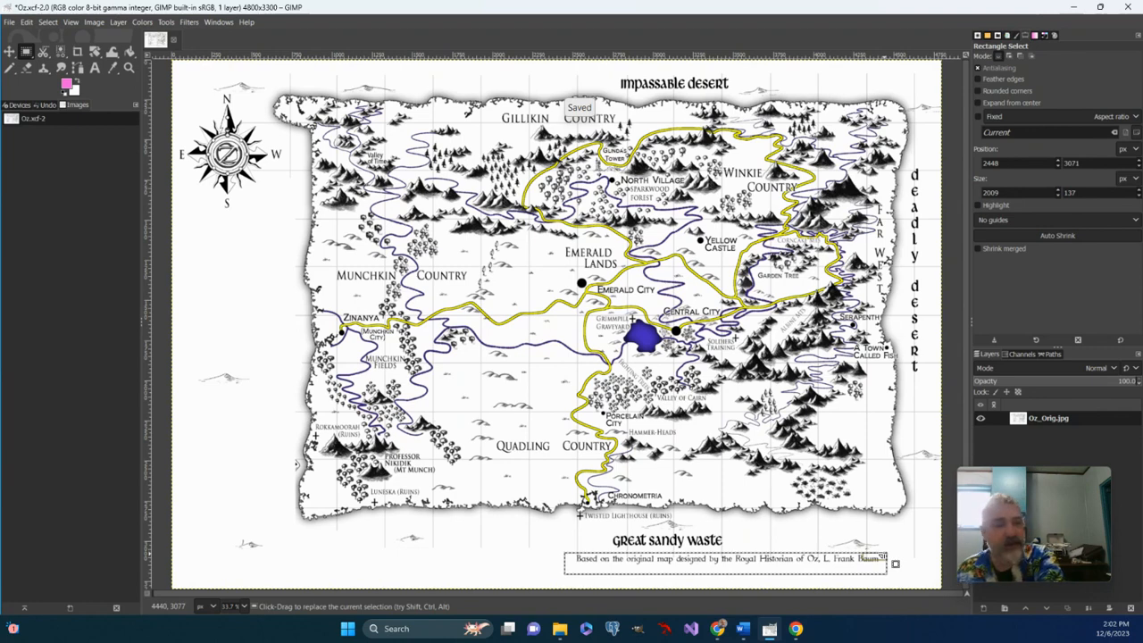
{"action": "key", "text": "Delete"}
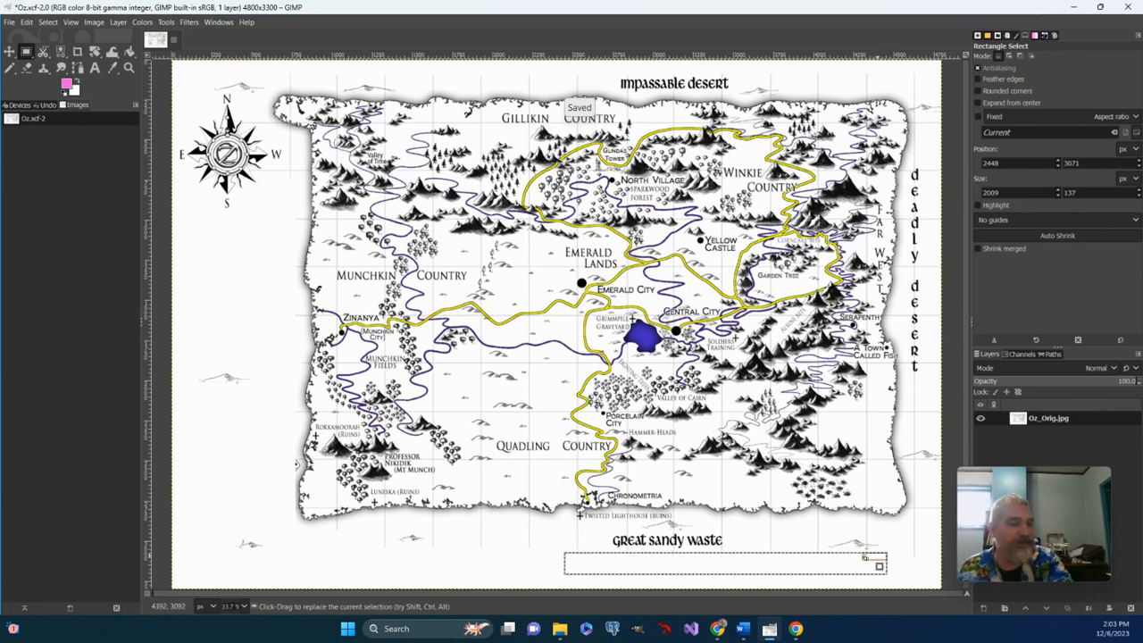
- Delete the Great Sandy Waste, Deadly Desert and Impassable Desert labels around the map border
{"action": "left_click_drag", "start_coordinate": [606, 535], "coordinate": [738, 559]}
{"action": "key", "text": "Delete"}
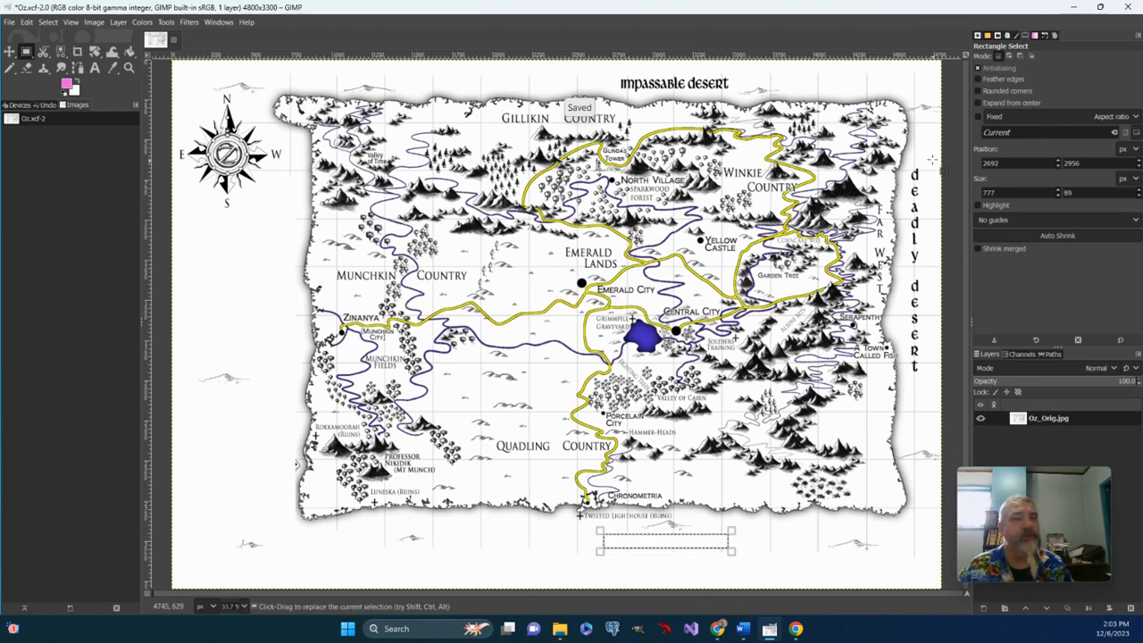
{"action": "left_click_drag", "start_coordinate": [934, 161], "coordinate": [905, 390]}
{"action": "key", "text": "Delete"}
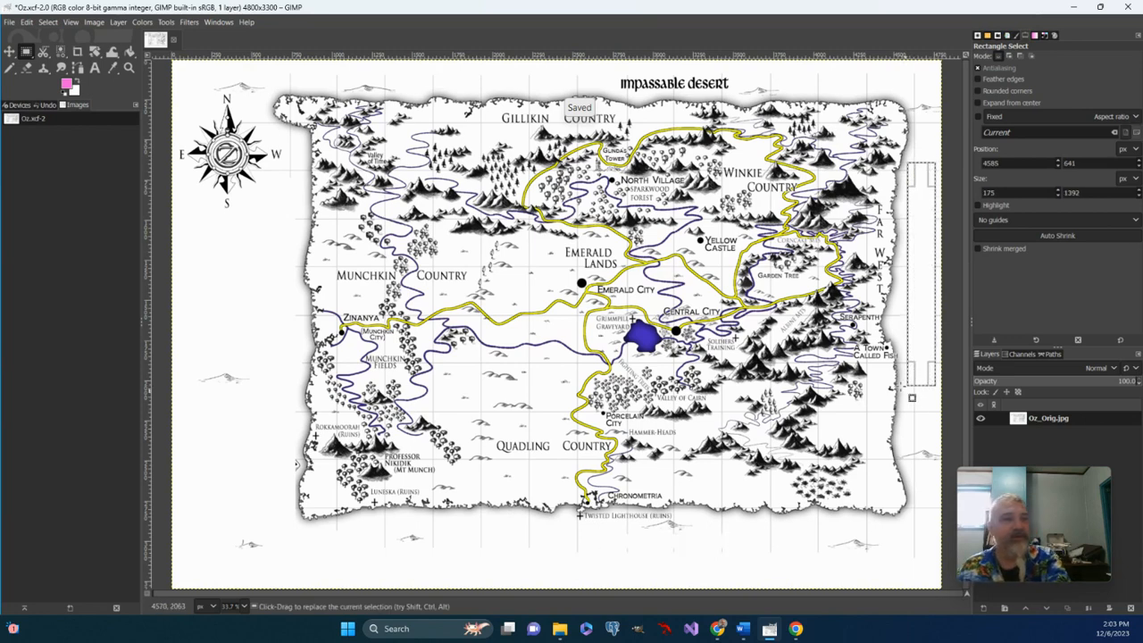
{"action": "left_click_drag", "start_coordinate": [603, 65], "coordinate": [733, 93]}
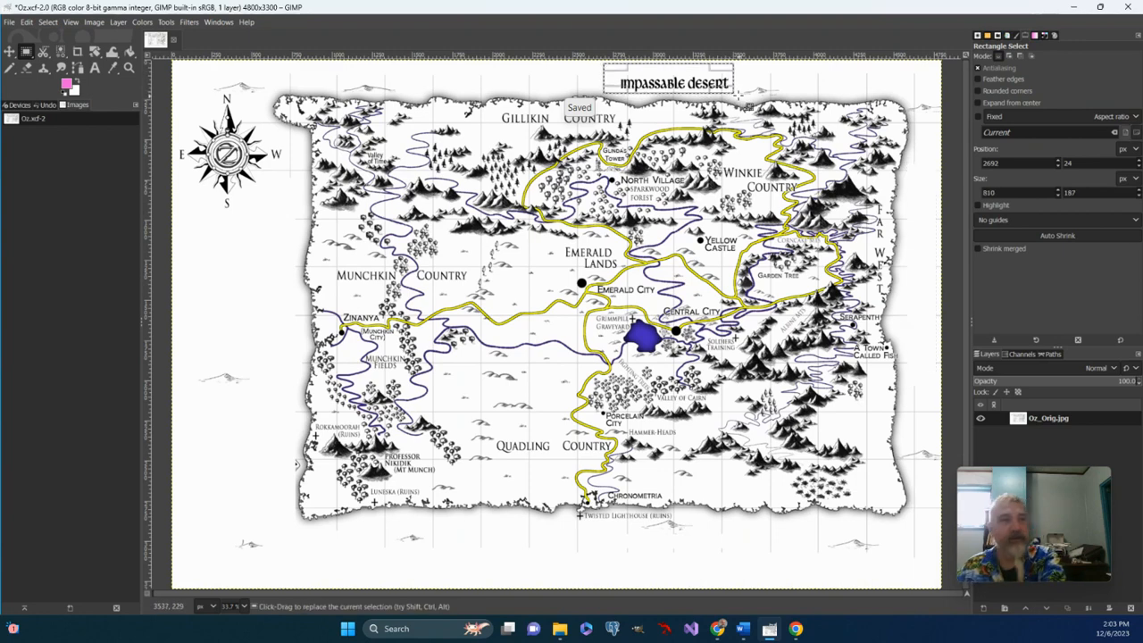
{"action": "key", "text": "Delete"}
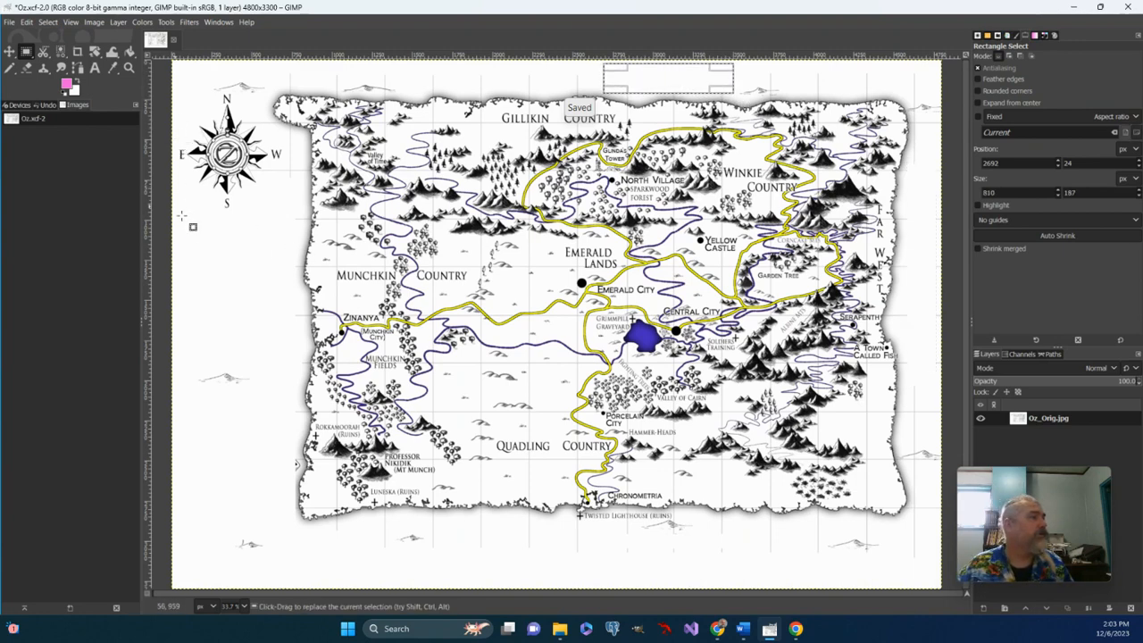
- Delete the compass rose and its direction letters from the map's northwest margin using two rectangular selections
{"action": "left_click_drag", "start_coordinate": [183, 233], "coordinate": [249, 91]}
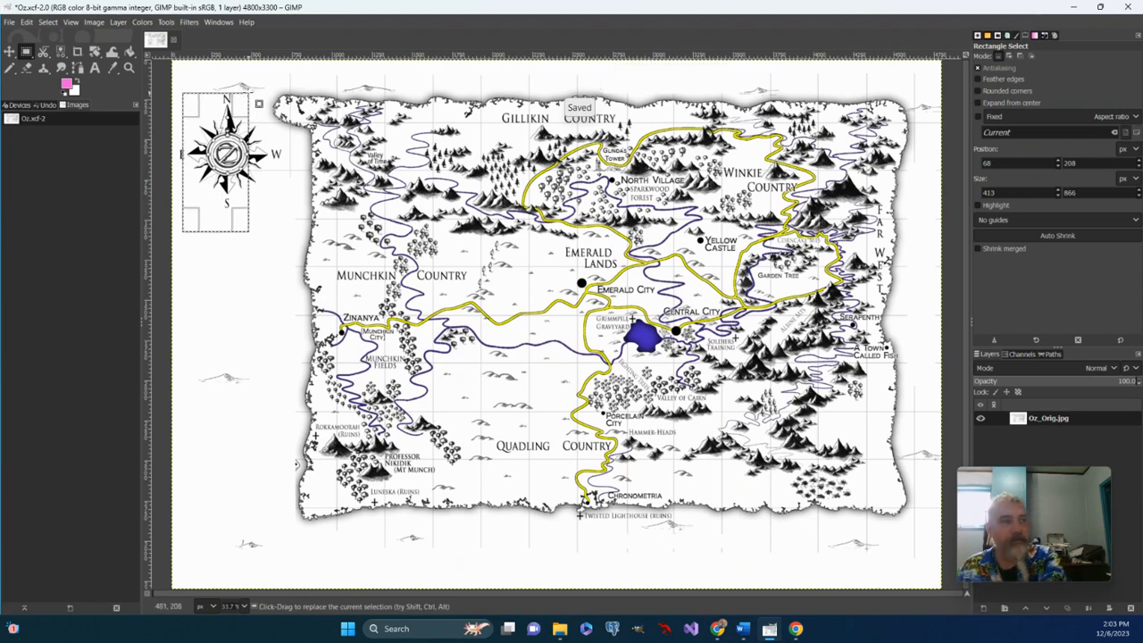
{"action": "key", "text": "Delete"}
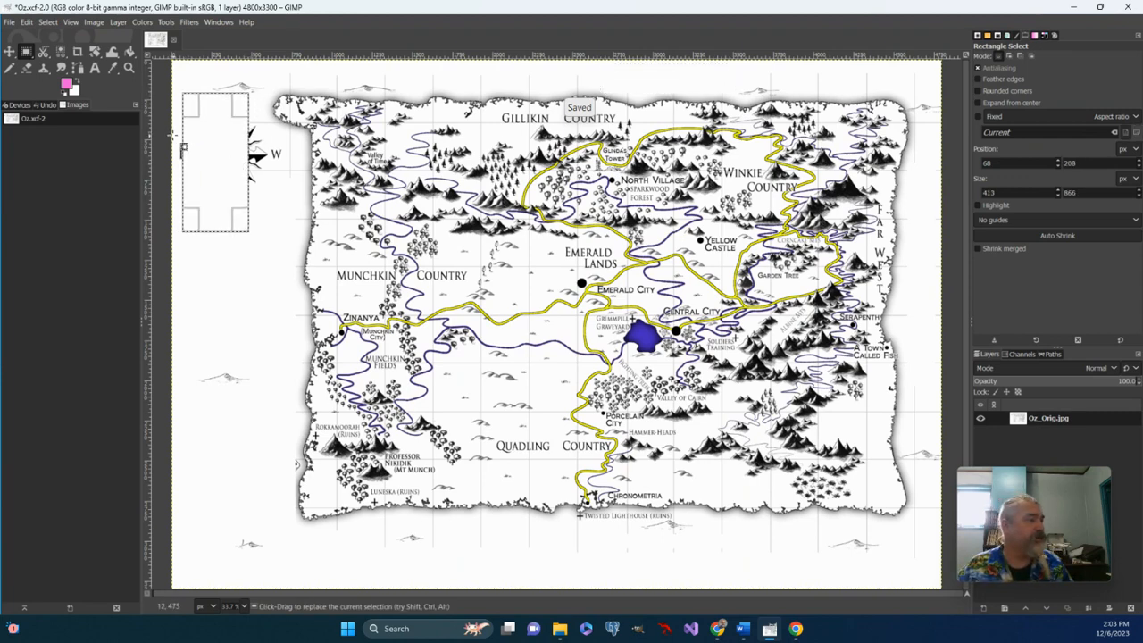
{"action": "left_click_drag", "start_coordinate": [174, 136], "coordinate": [285, 178]}
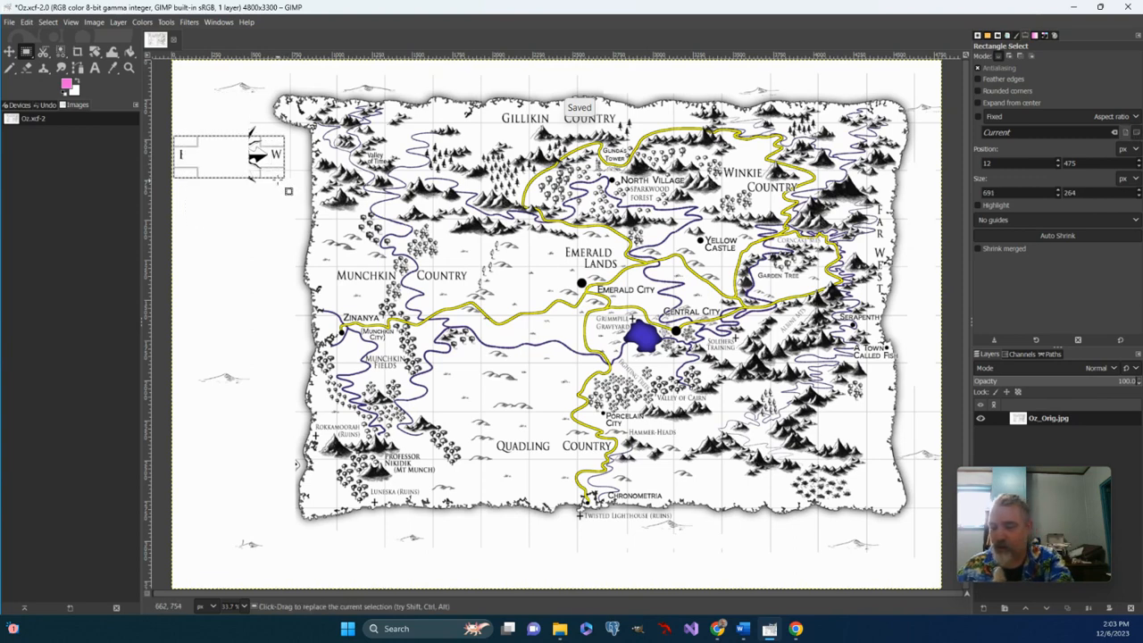
{"action": "key", "text": "Delete"}
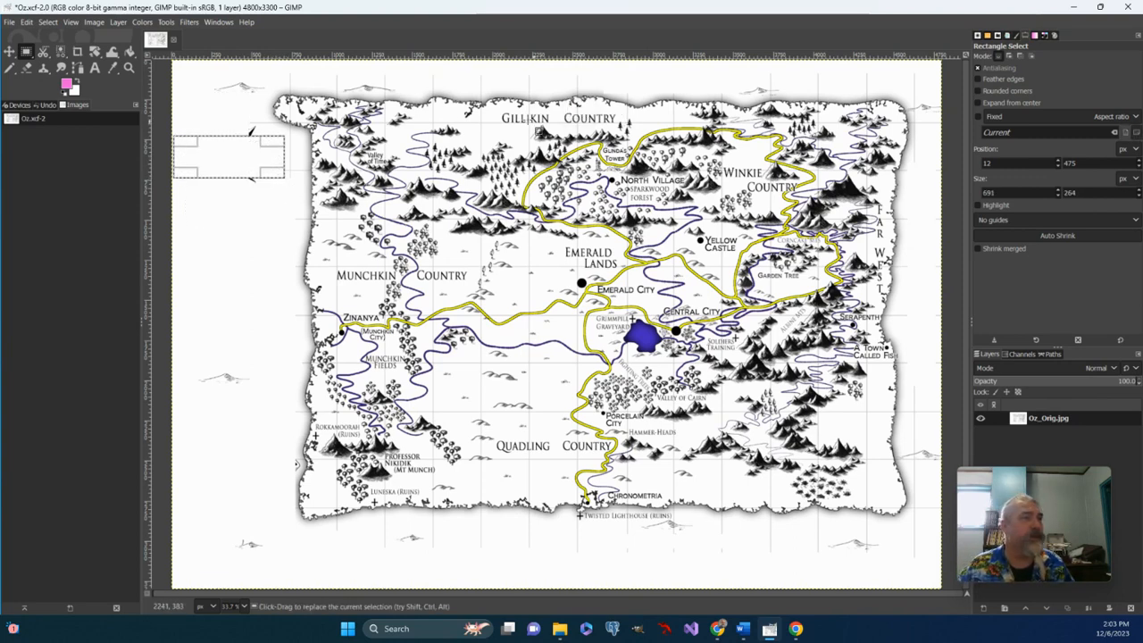
- Delete the Gillikin Country label and the small leftover fragments of the compass rose
{"action": "left_click_drag", "start_coordinate": [498, 111], "coordinate": [611, 124]}
{"action": "key", "text": "Delete"}
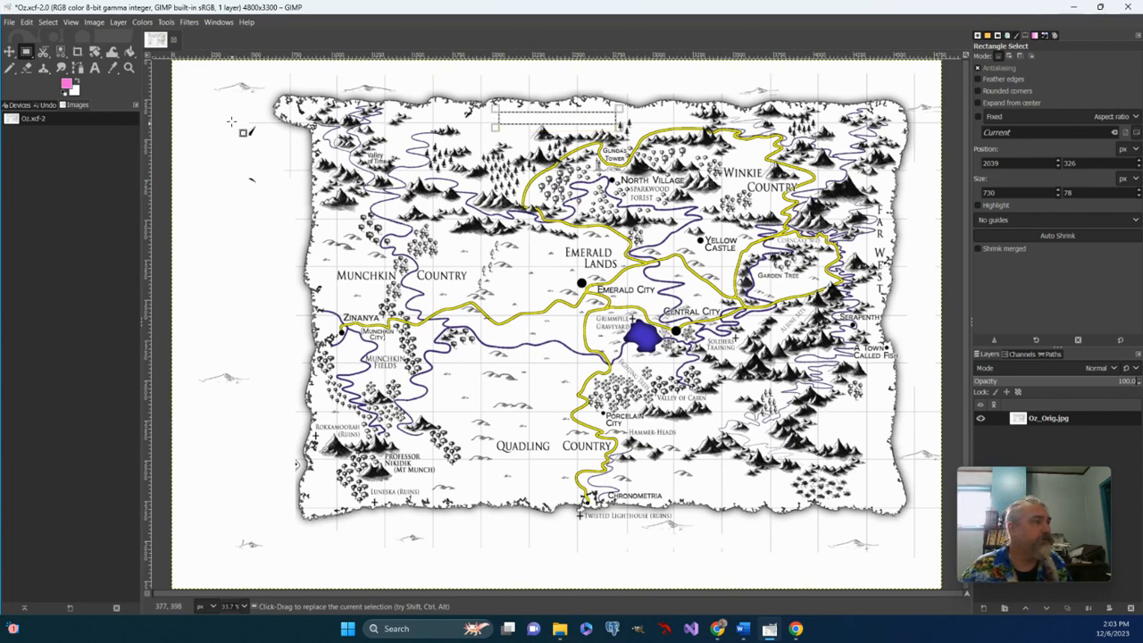
{"action": "left_click_drag", "start_coordinate": [233, 110], "coordinate": [265, 213]}
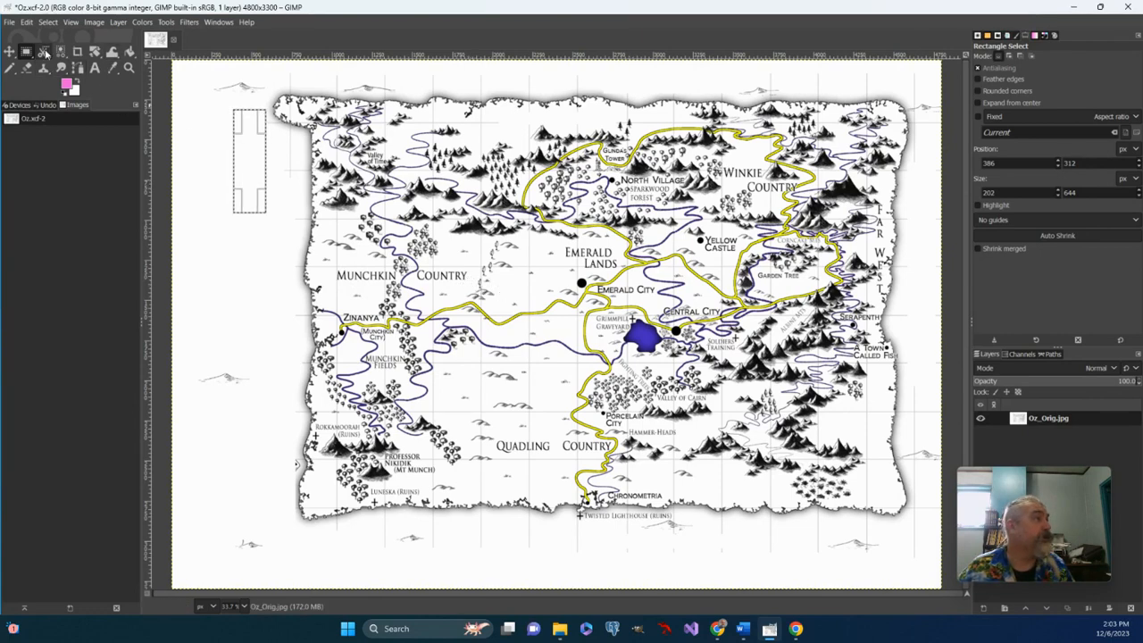
- Zoom in to 300% on the Valley of Time label and delete the word Valley with a rectangular selection
{"action": "left_click", "coordinate": [128, 68]}
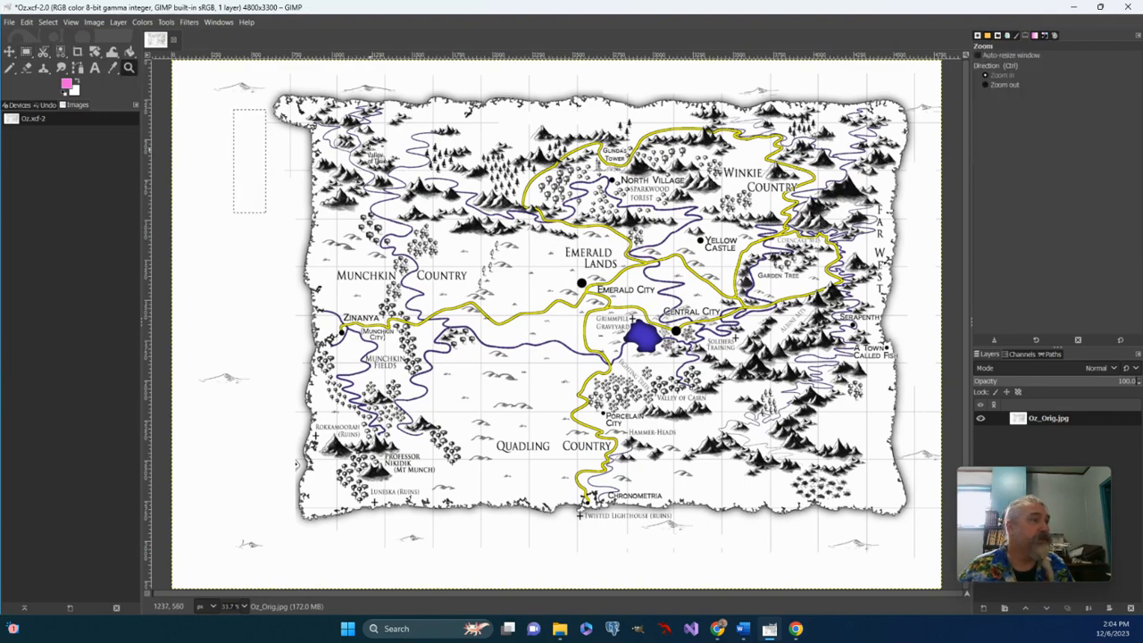
{"action": "left_click", "coordinate": [368, 150]}
{"action": "left_click", "coordinate": [375, 157]}
{"action": "left_click", "coordinate": [376, 158]}
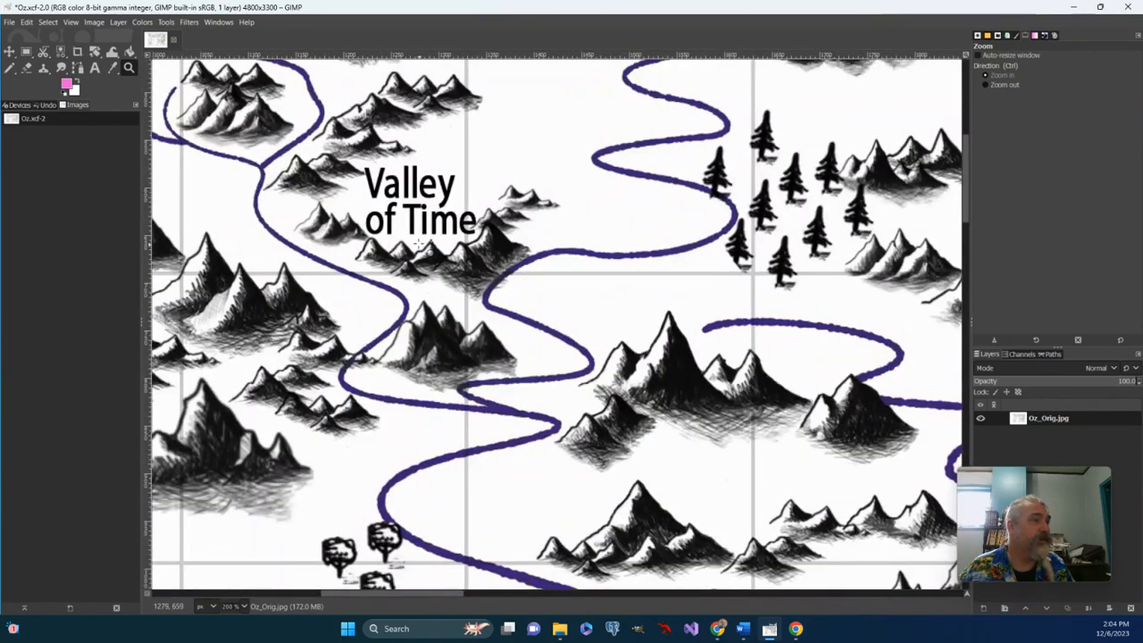
{"action": "left_click", "coordinate": [423, 192]}
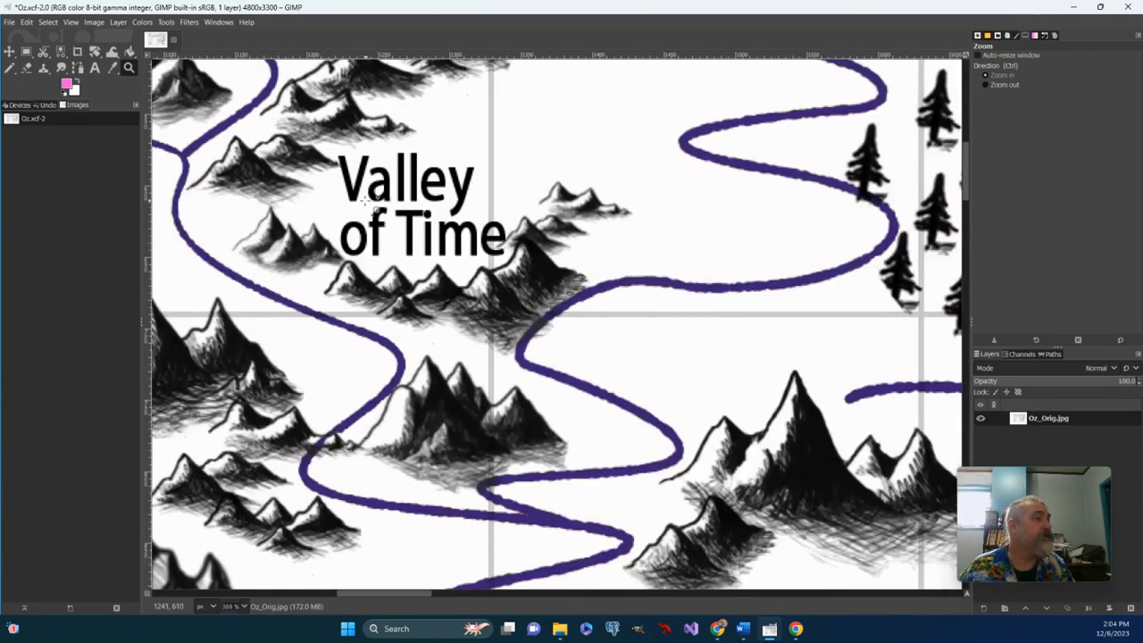
{"action": "left_click", "coordinate": [27, 53]}
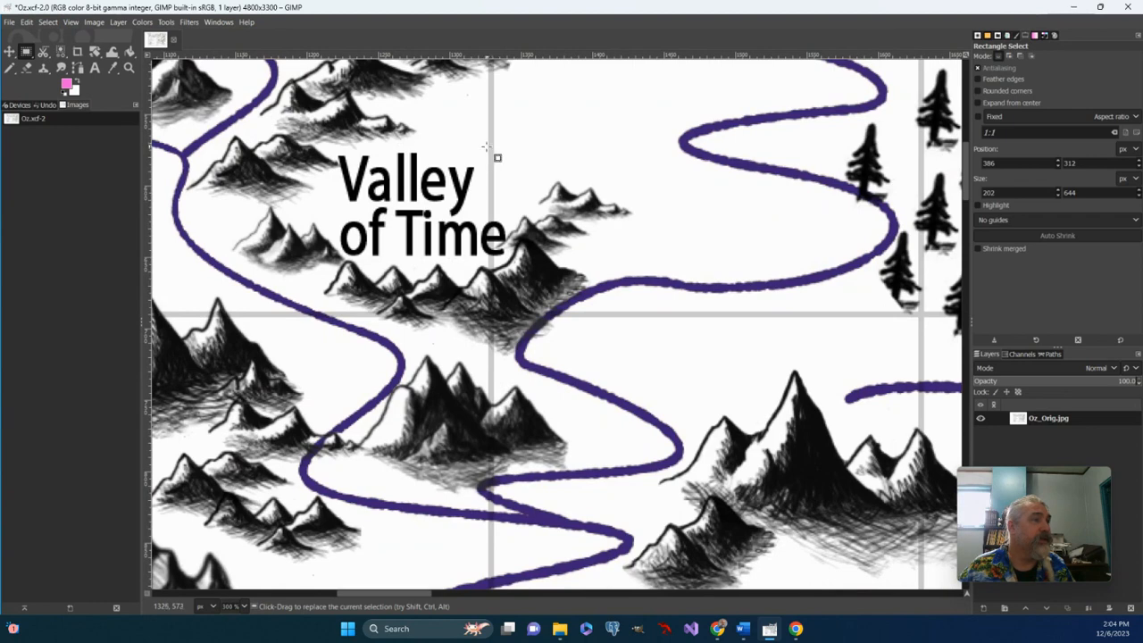
{"action": "left_click_drag", "start_coordinate": [482, 153], "coordinate": [337, 207]}
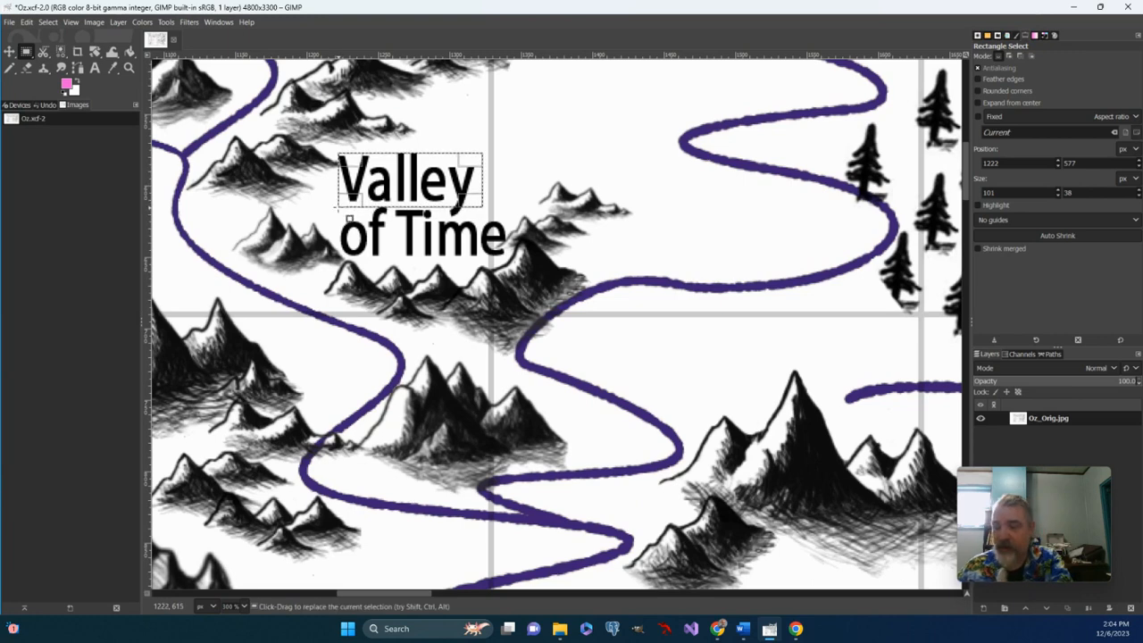
{"action": "key", "text": "Delete"}
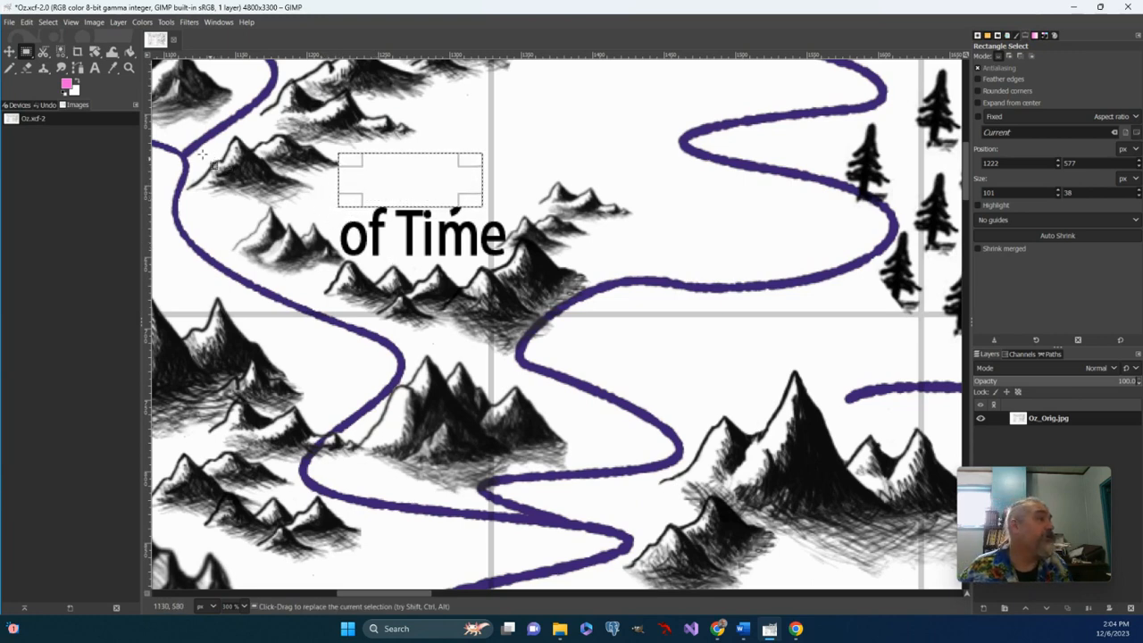
- Select the entire image and erase the remaining "of Time" lettering above the mountains using the Eraser at size 16
{"action": "left_click", "coordinate": [47, 21]}
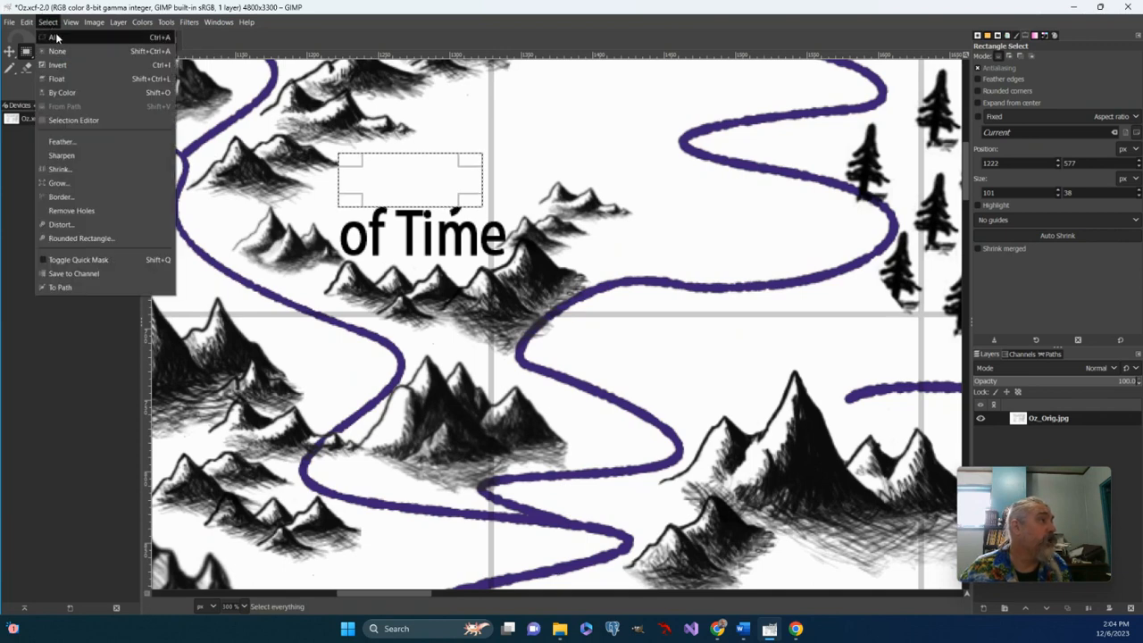
{"action": "left_click", "coordinate": [55, 37]}
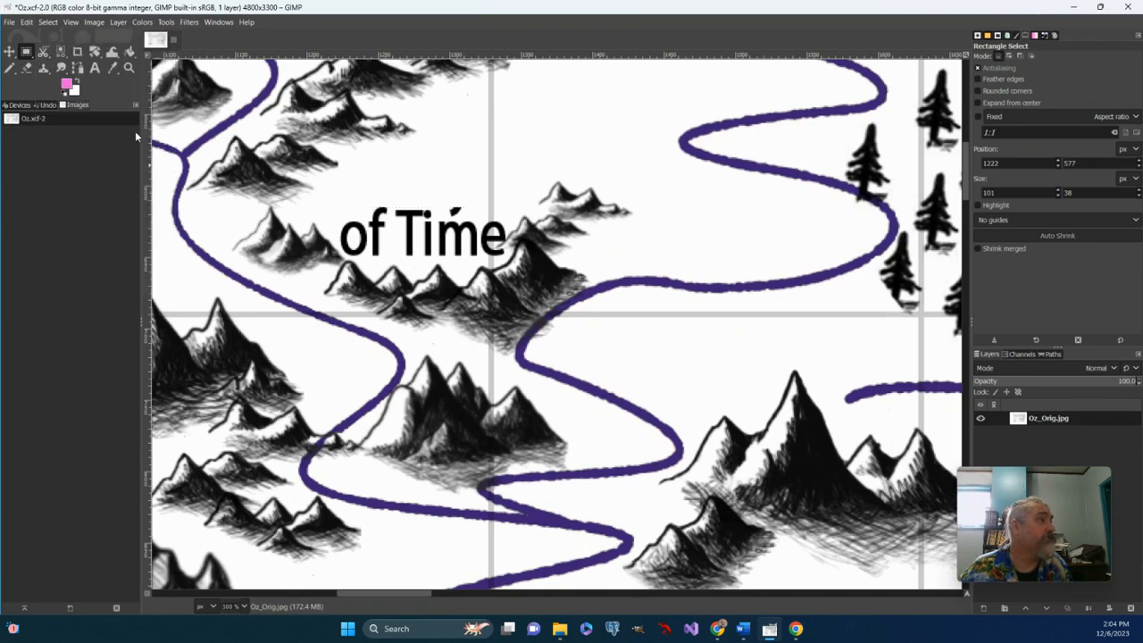
{"action": "left_click", "coordinate": [27, 68]}
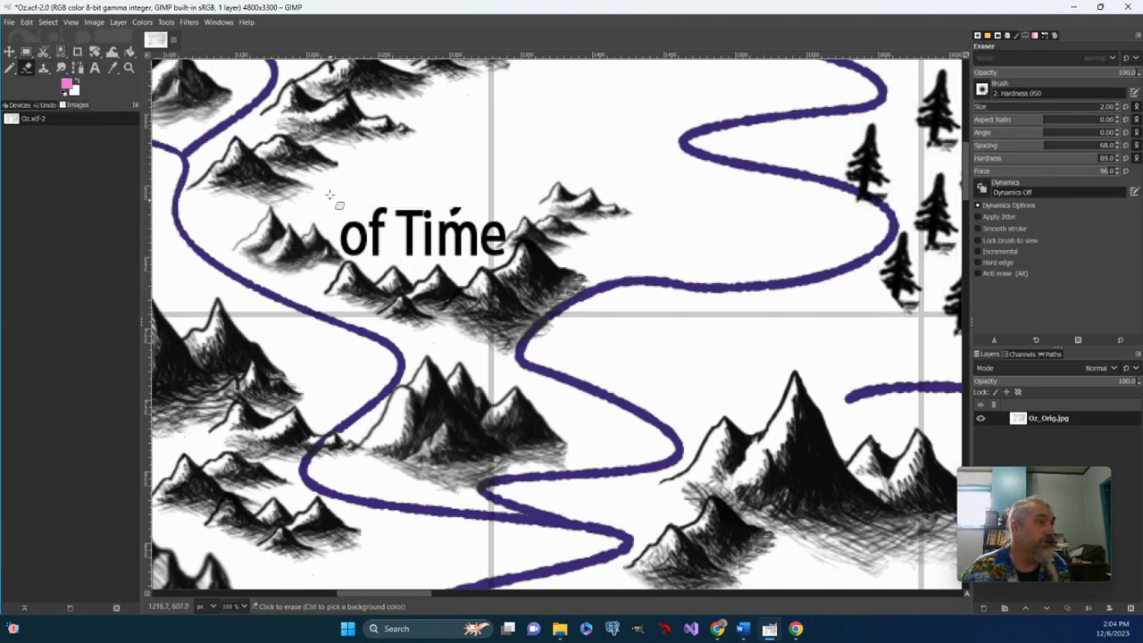
{"action": "left_click", "coordinate": [380, 219]}
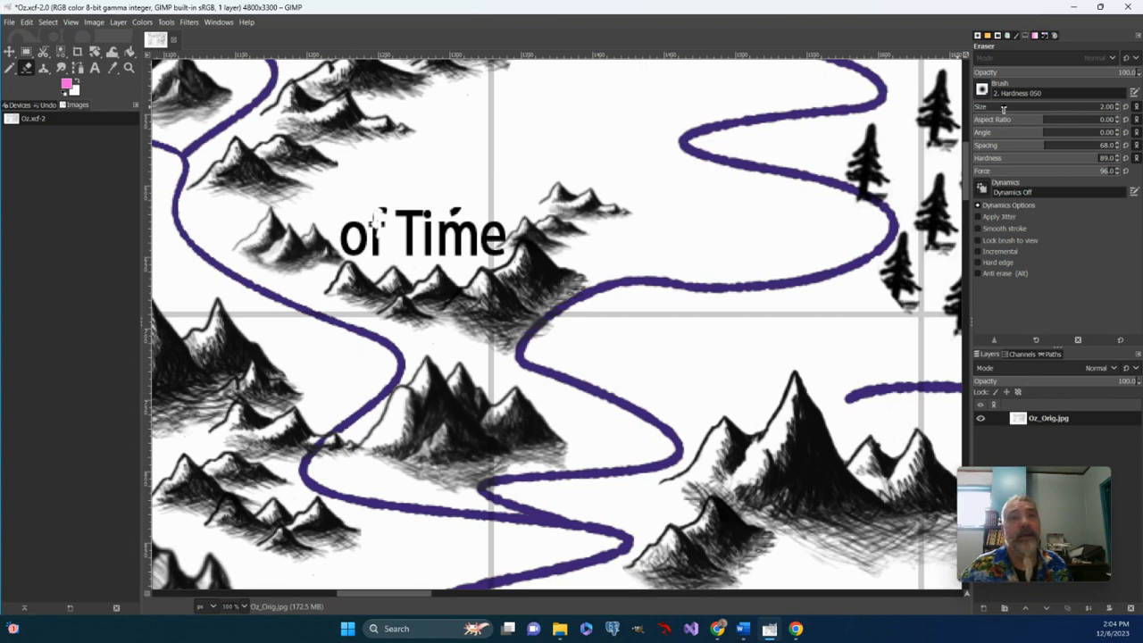
{"action": "left_click", "coordinate": [1118, 105]}
{"action": "left_click", "coordinate": [1117, 108]}
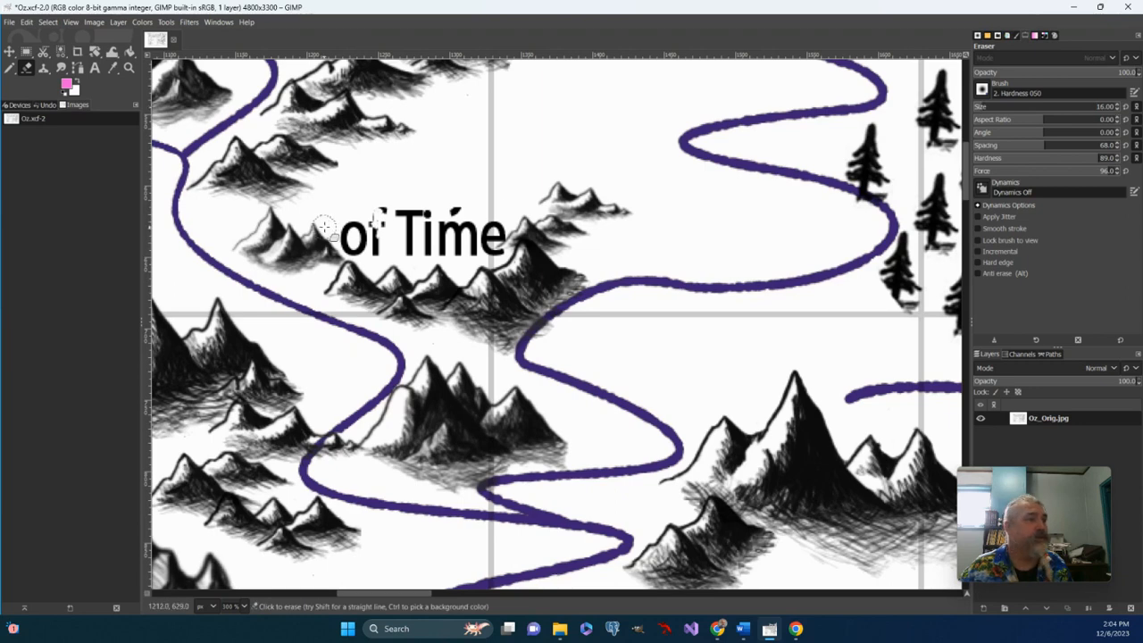
{"action": "mouse_move", "coordinate": [381, 216]}
{"action": "left_mouse_down"}
{"action": "mouse_move", "coordinate": [380, 261]}
{"action": "mouse_move", "coordinate": [355, 230]}
{"action": "mouse_move", "coordinate": [360, 244]}
{"action": "mouse_move", "coordinate": [348, 231]}
{"action": "mouse_move", "coordinate": [343, 242]}
{"action": "mouse_move", "coordinate": [398, 214]}
{"action": "mouse_move", "coordinate": [437, 218]}
{"action": "mouse_move", "coordinate": [407, 235]}
{"action": "mouse_move", "coordinate": [409, 256]}
{"action": "left_mouse_up"}
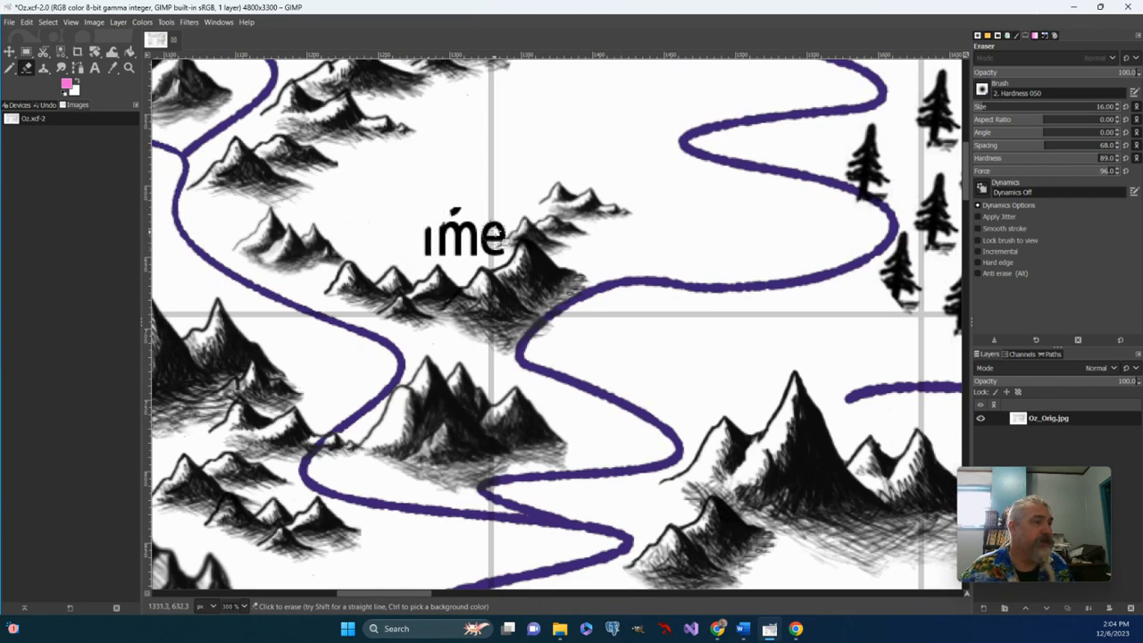
{"action": "mouse_move", "coordinate": [496, 219]}
{"action": "left_mouse_down"}
{"action": "mouse_move", "coordinate": [482, 234]}
{"action": "mouse_move", "coordinate": [496, 213]}
{"action": "left_mouse_up"}
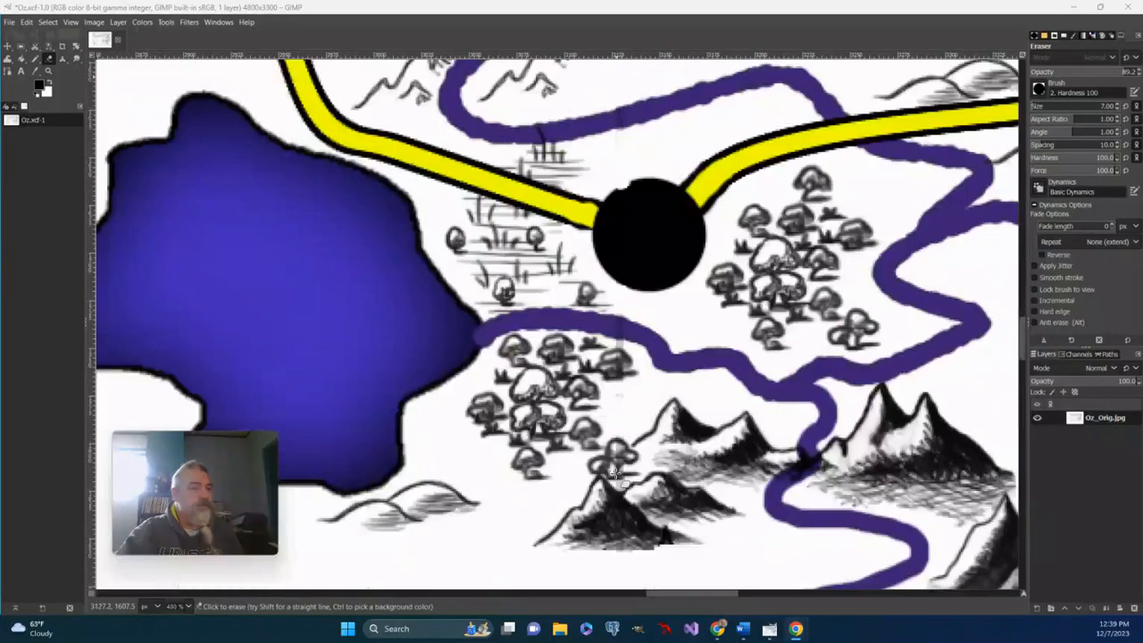
- Widen the tool options area, set the Eraser size to 38 and erase the grey grid line east of the river
{"action": "scroll", "coordinate": [614, 474], "scroll_direction": "down", "scroll_amount": 5}
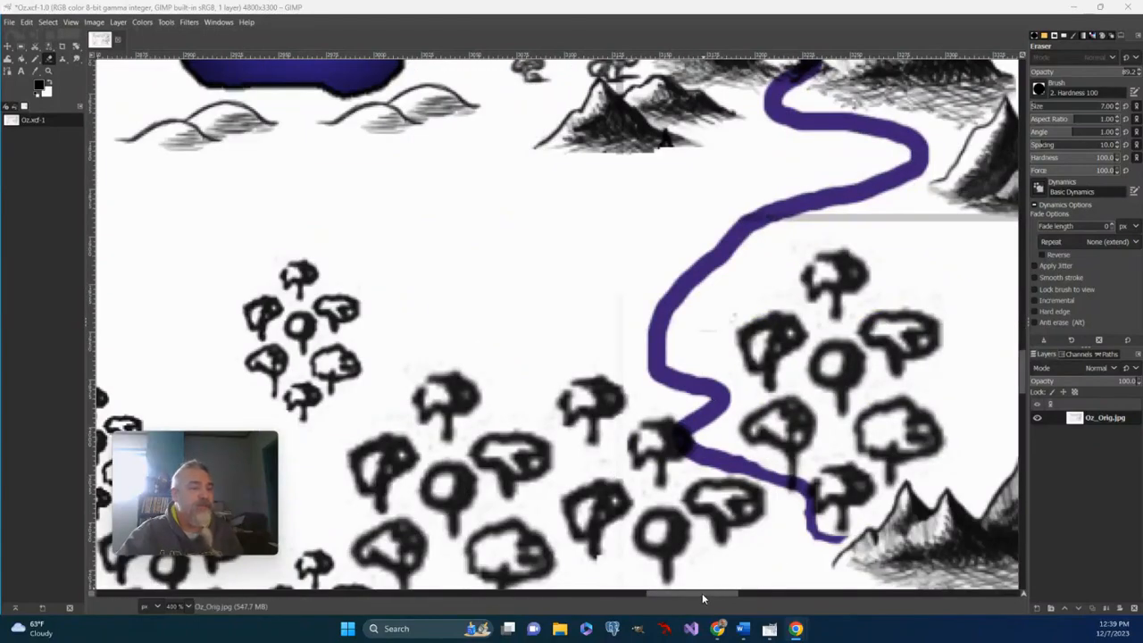
{"action": "left_click_drag", "start_coordinate": [702, 593], "coordinate": [715, 593]}
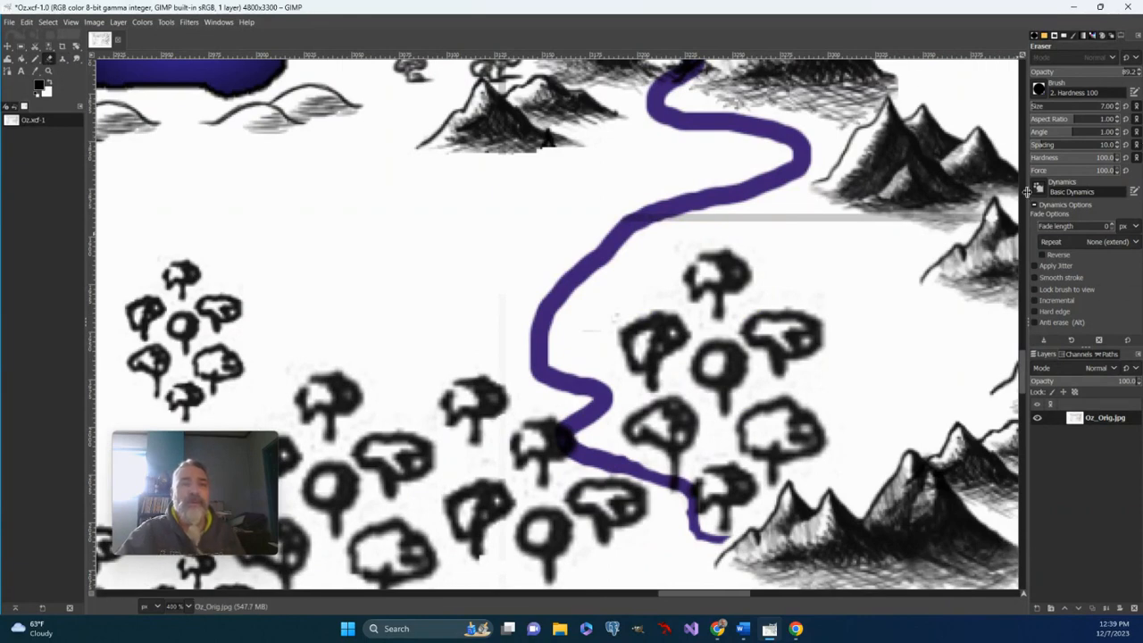
{"action": "left_click_drag", "start_coordinate": [1028, 190], "coordinate": [971, 190]}
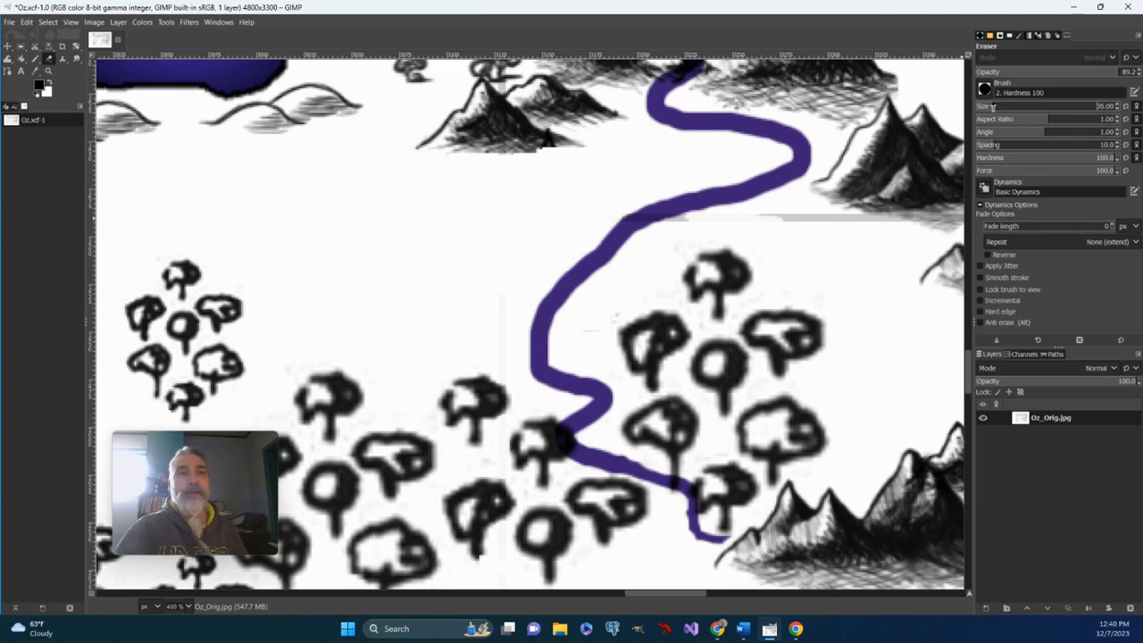
{"action": "left_click", "coordinate": [993, 107]}
{"action": "left_click", "coordinate": [792, 219]}
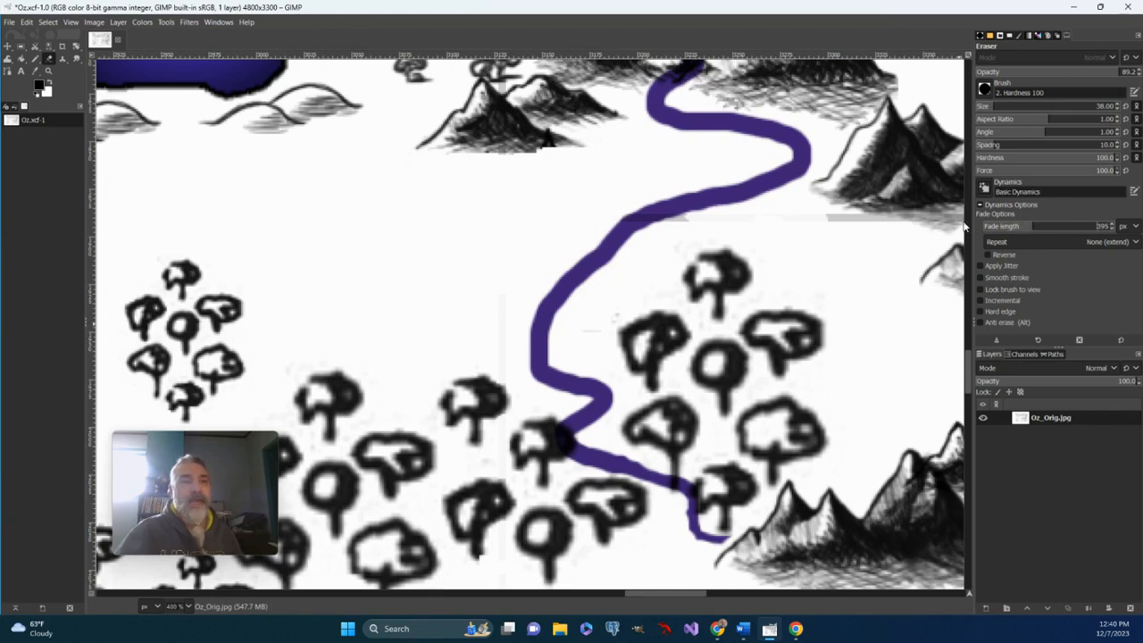
- Try an Eraser stroke along the river with a fade length of 395 px, and undo it
{"action": "mouse_move", "coordinate": [758, 184]}
{"action": "left_mouse_down"}
{"action": "mouse_move", "coordinate": [616, 228]}
{"action": "mouse_move", "coordinate": [585, 261]}
{"action": "mouse_move", "coordinate": [576, 308]}
{"action": "left_mouse_up"}
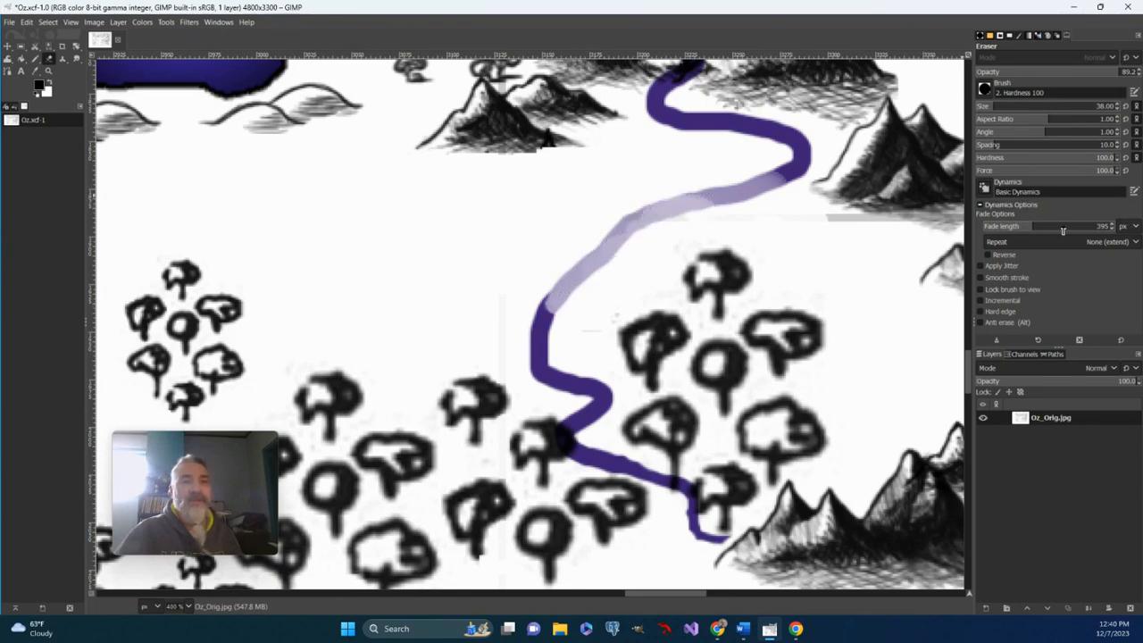
{"action": "key", "text": "ctrl+z"}
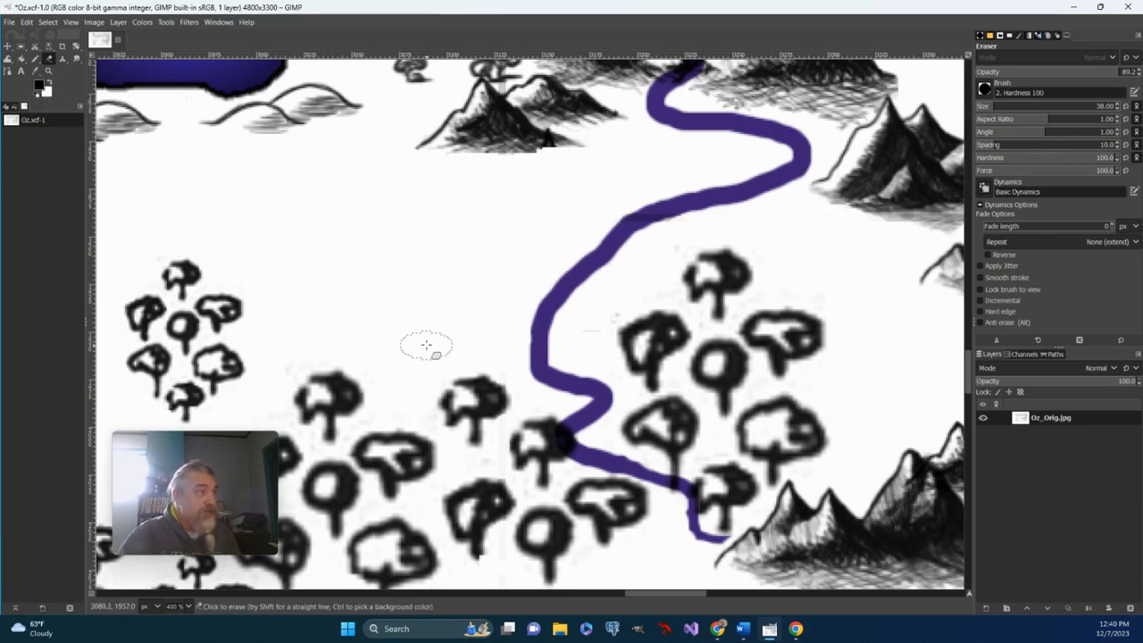
- Try an Eraser stroke diagonally across the blue lake and the hills below it, and undo it
{"action": "scroll", "coordinate": [414, 305], "scroll_direction": "up", "scroll_amount": 3}
{"action": "scroll", "coordinate": [415, 305], "scroll_direction": "up", "scroll_amount": 3}
{"action": "left_click_drag", "start_coordinate": [139, 129], "coordinate": [358, 405]}
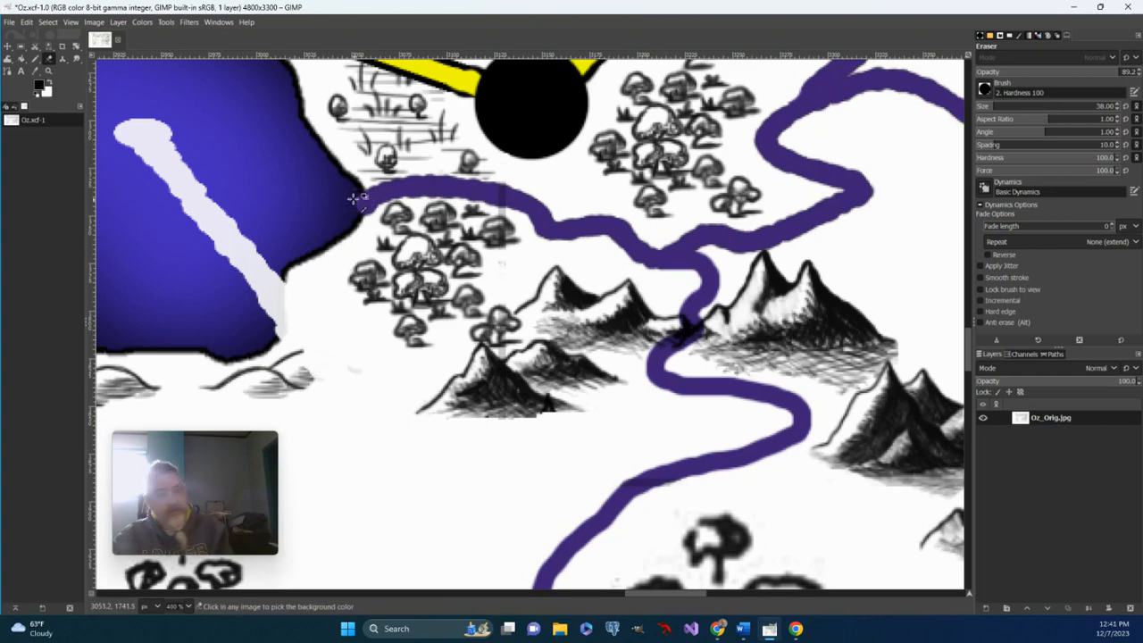
{"action": "key", "text": "ctrl+z"}
{"action": "key", "text": "ctrl+z"}
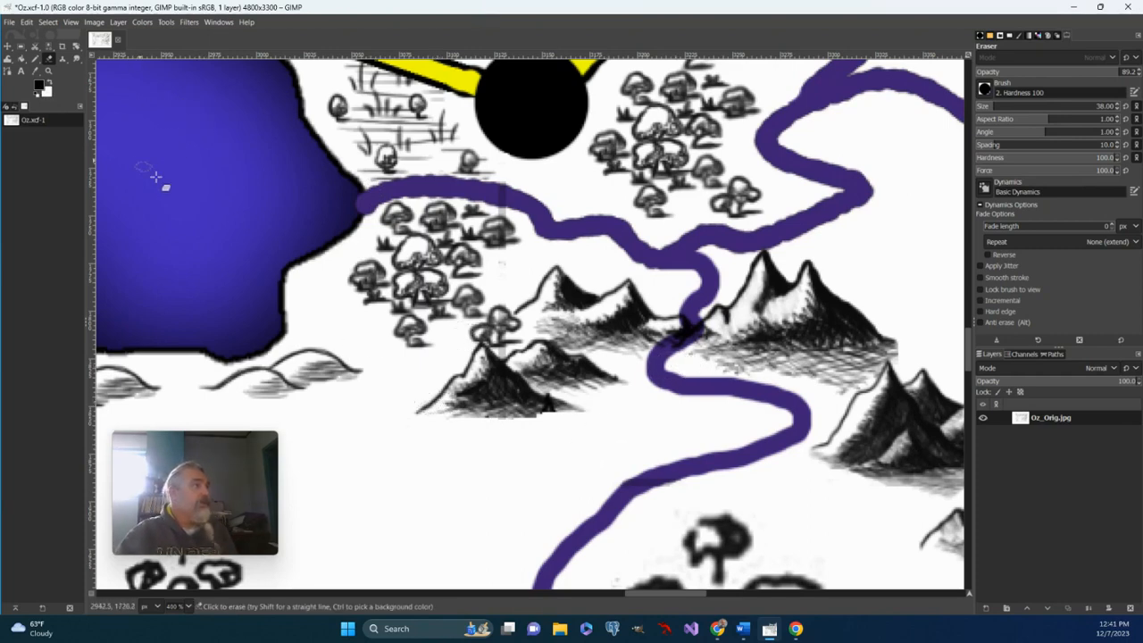
- Add an alpha channel to the Oz_Orig.jpg layer, test the Eraser diagonally from the lake to the river, and undo the stroke
{"action": "right_click", "coordinate": [1045, 419]}
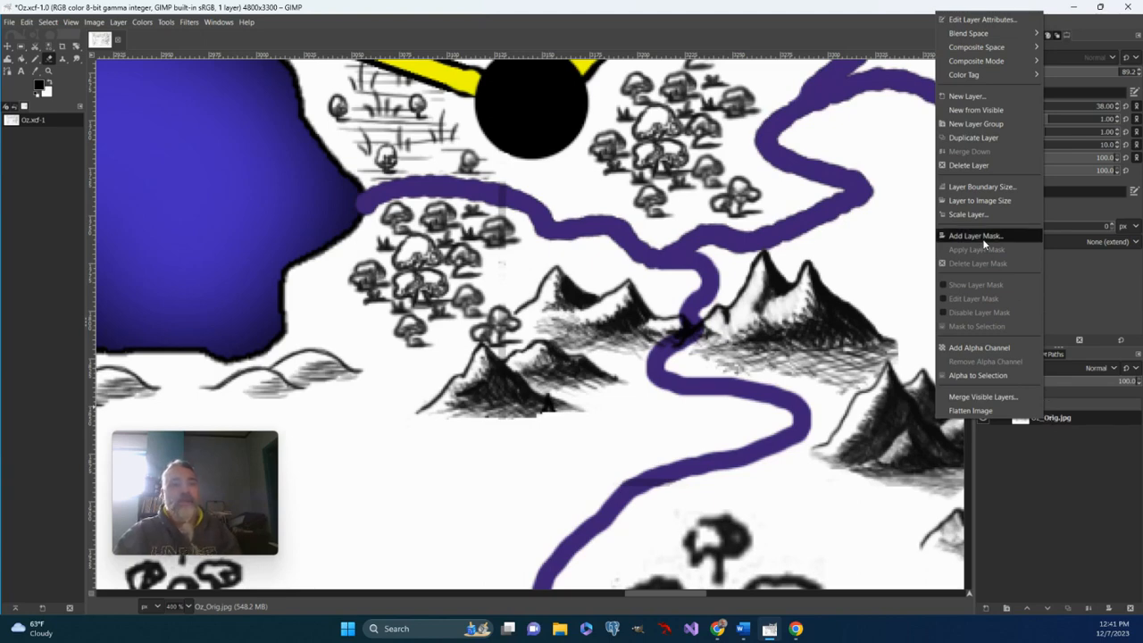
{"action": "left_click", "coordinate": [991, 348]}
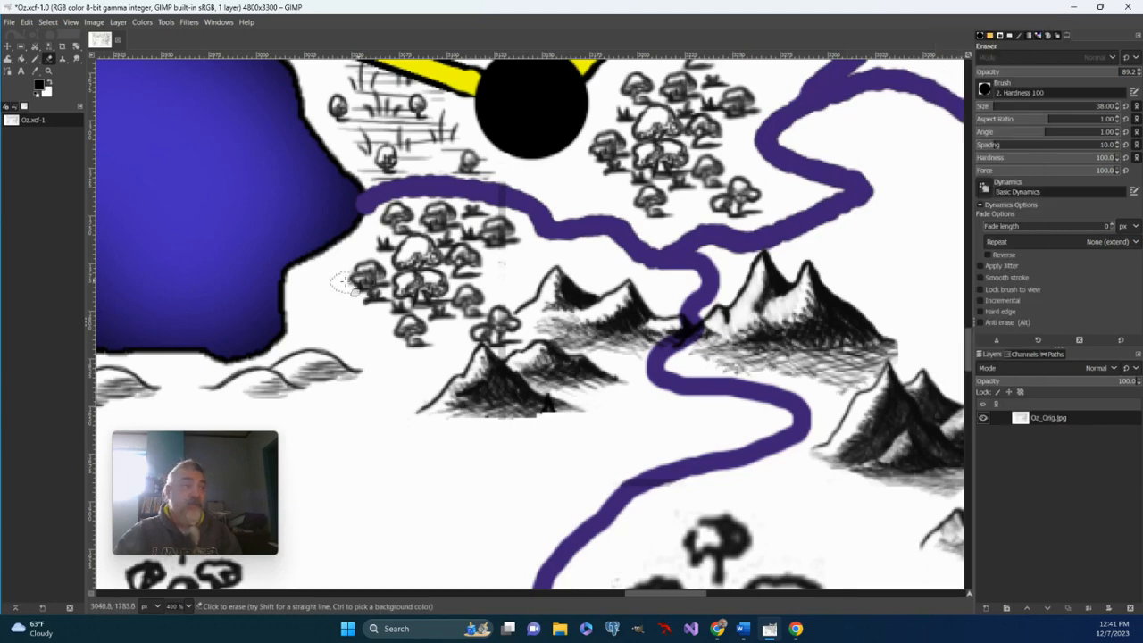
{"action": "mouse_move", "coordinate": [289, 238]}
{"action": "left_mouse_down"}
{"action": "mouse_move", "coordinate": [418, 428]}
{"action": "mouse_move", "coordinate": [523, 561]}
{"action": "mouse_move", "coordinate": [543, 569]}
{"action": "left_mouse_up"}
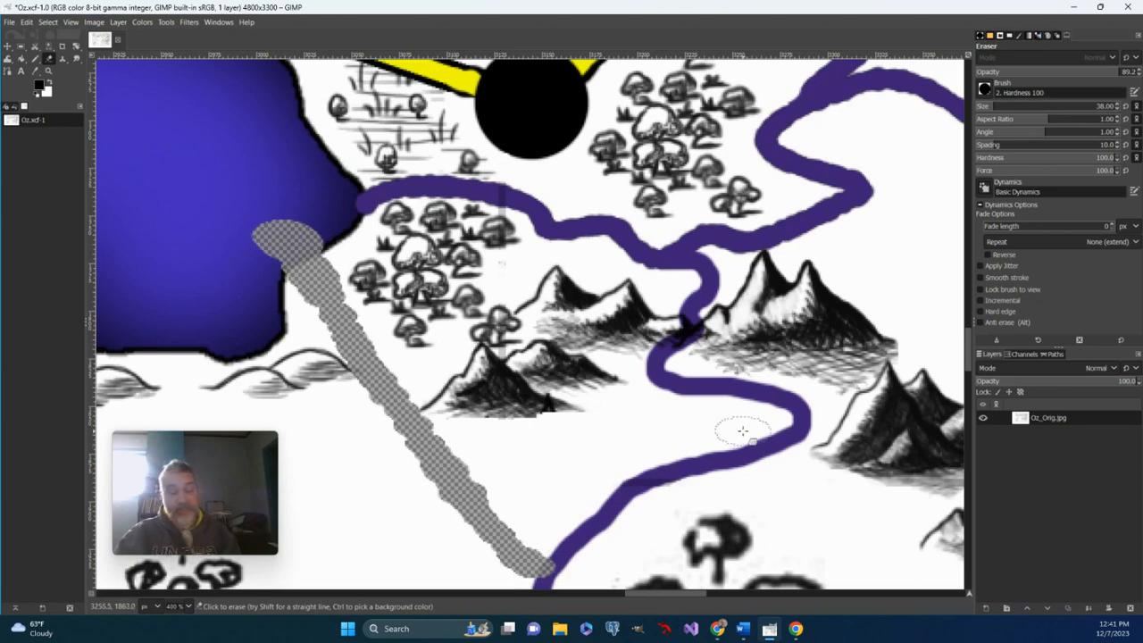
{"action": "key", "text": "ctrl+z"}
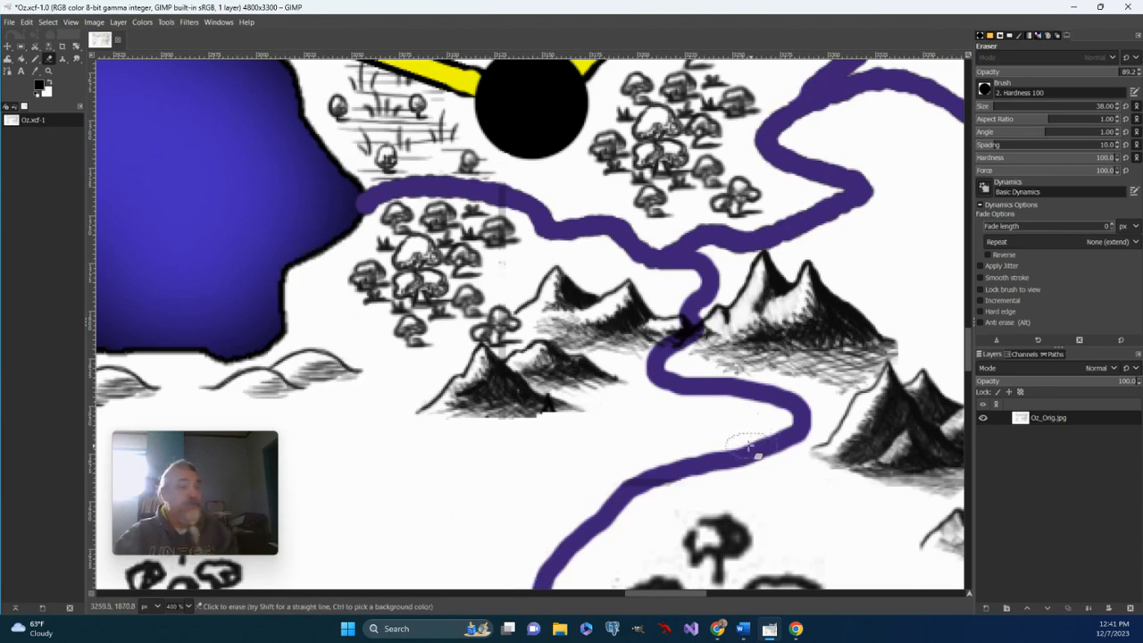